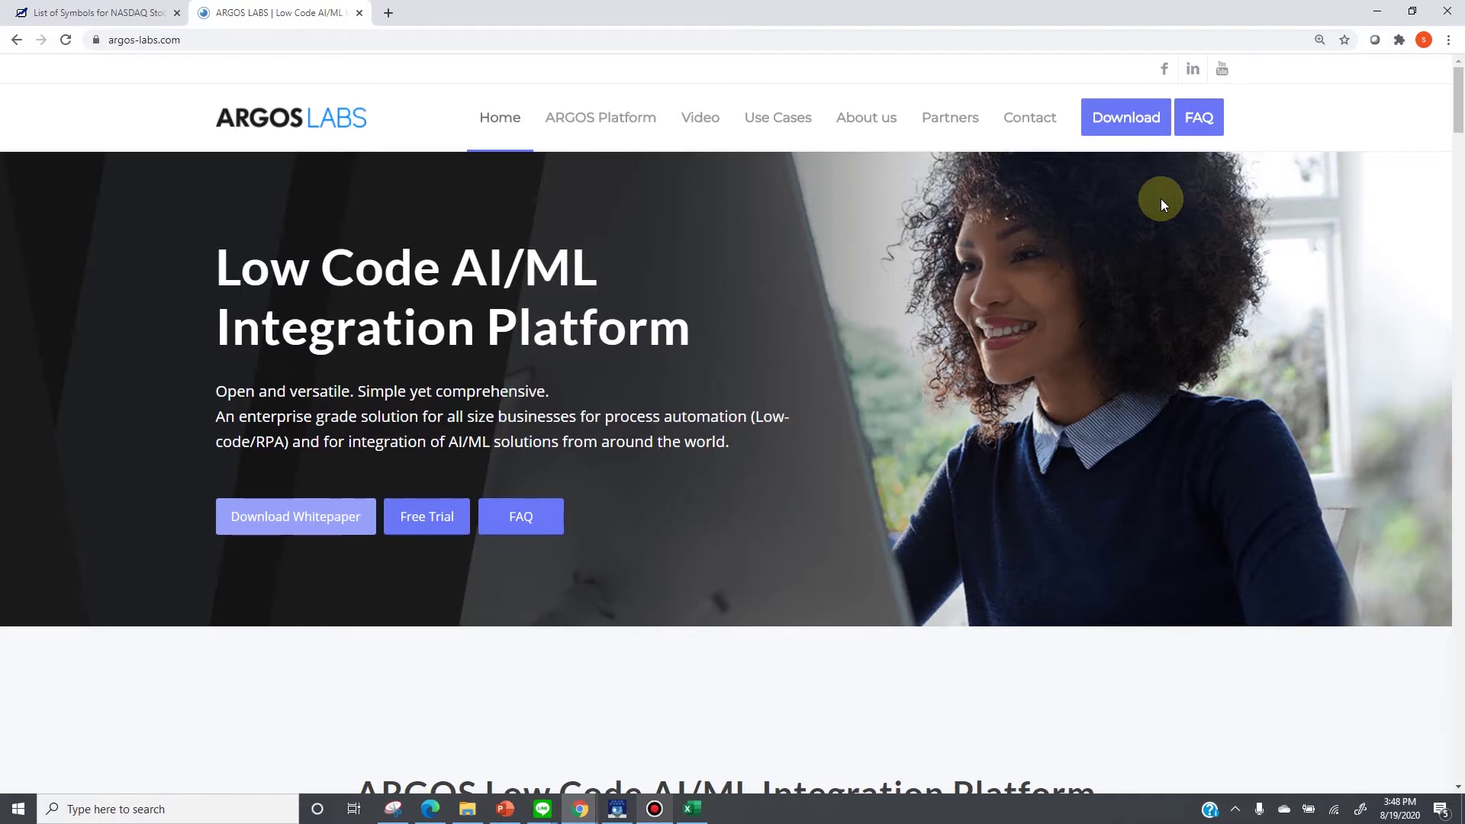
- Select the Web to Excel Demo 08202020 scenario name in the editor, then return to Chrome
{"action": "left_click", "coordinate": [619, 810]}
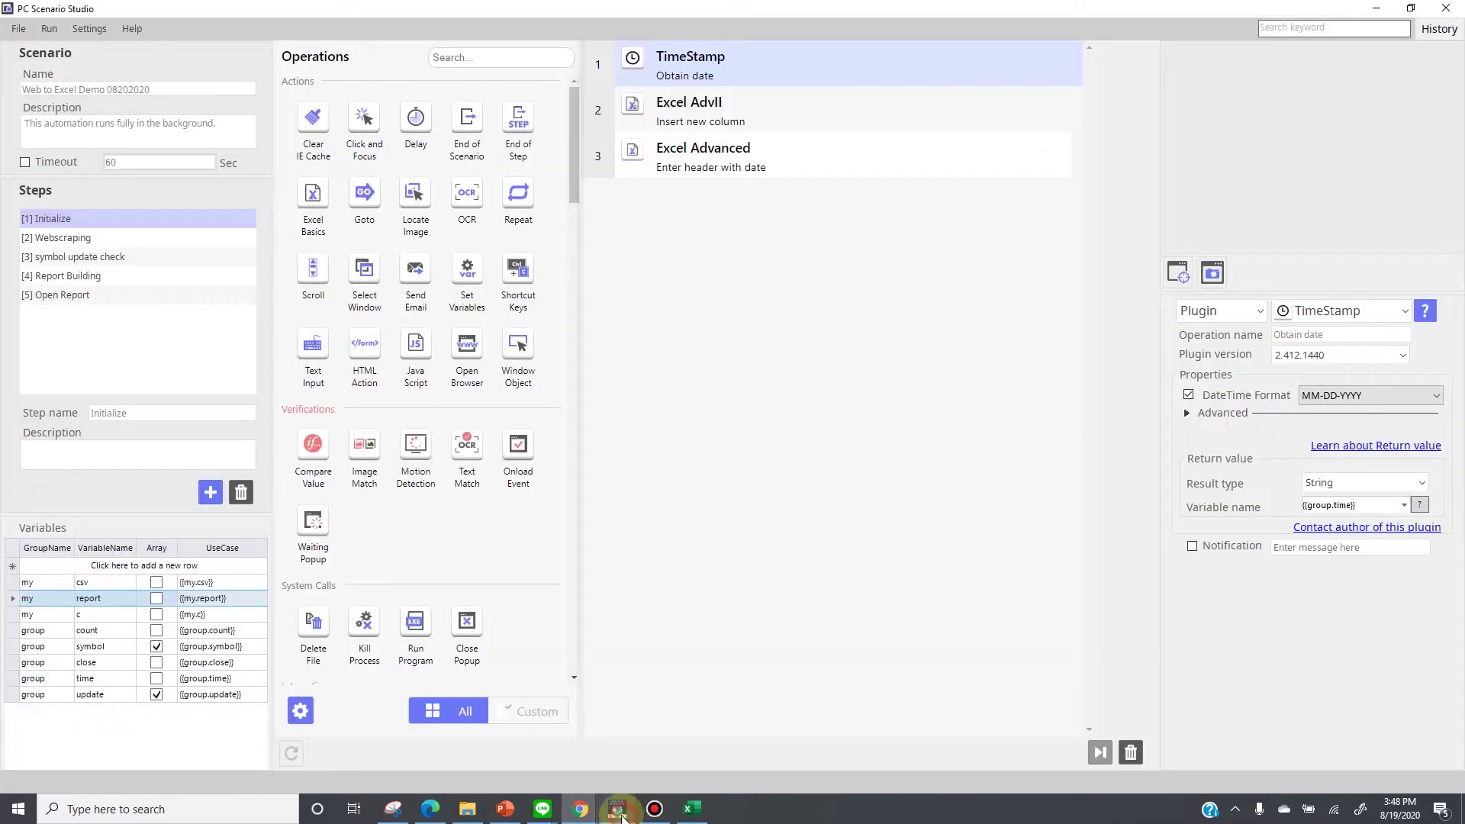
{"action": "triple_click", "coordinate": [169, 90]}
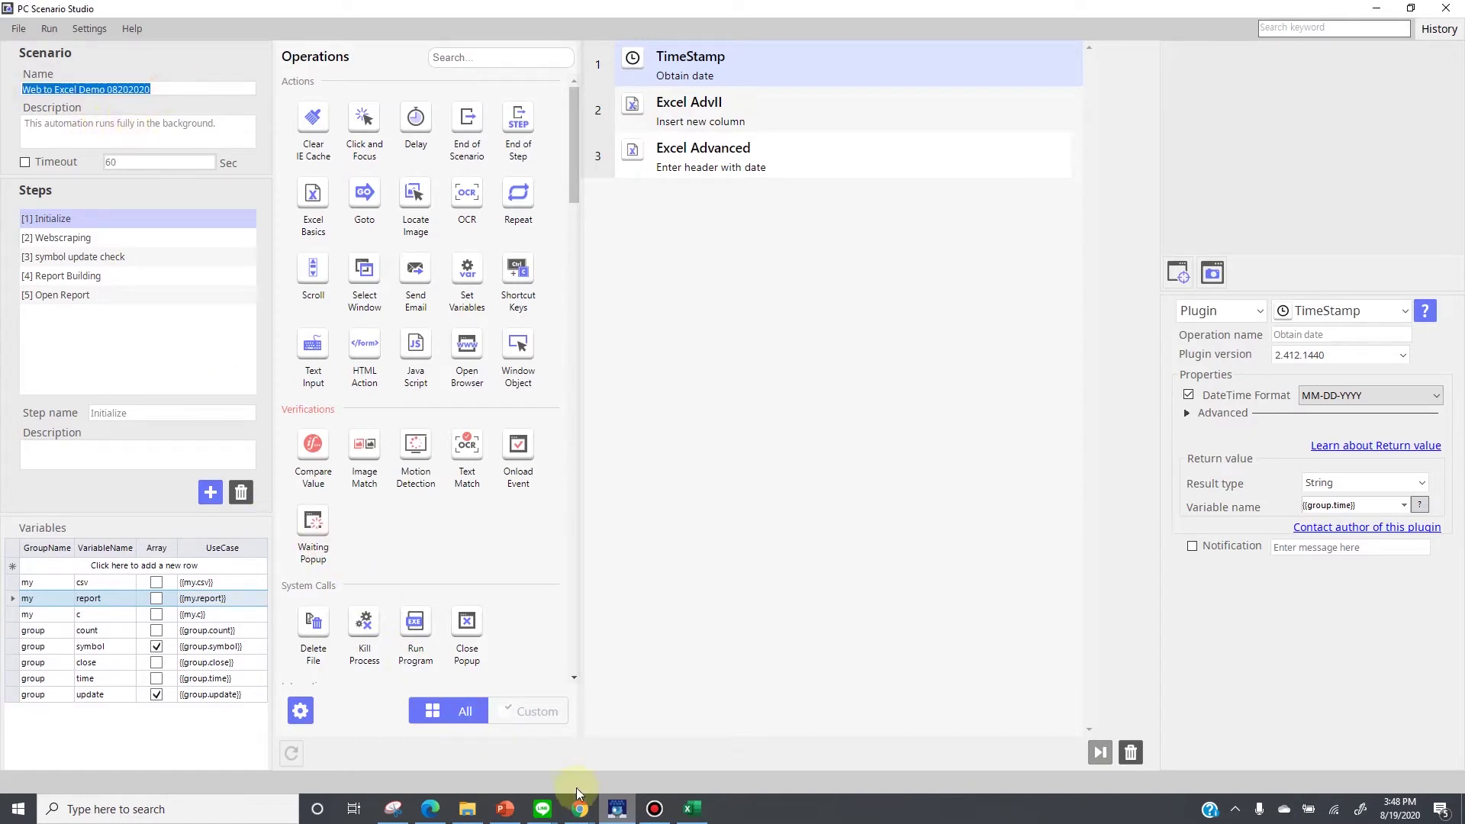
{"action": "mouse_move", "coordinate": [579, 807]}
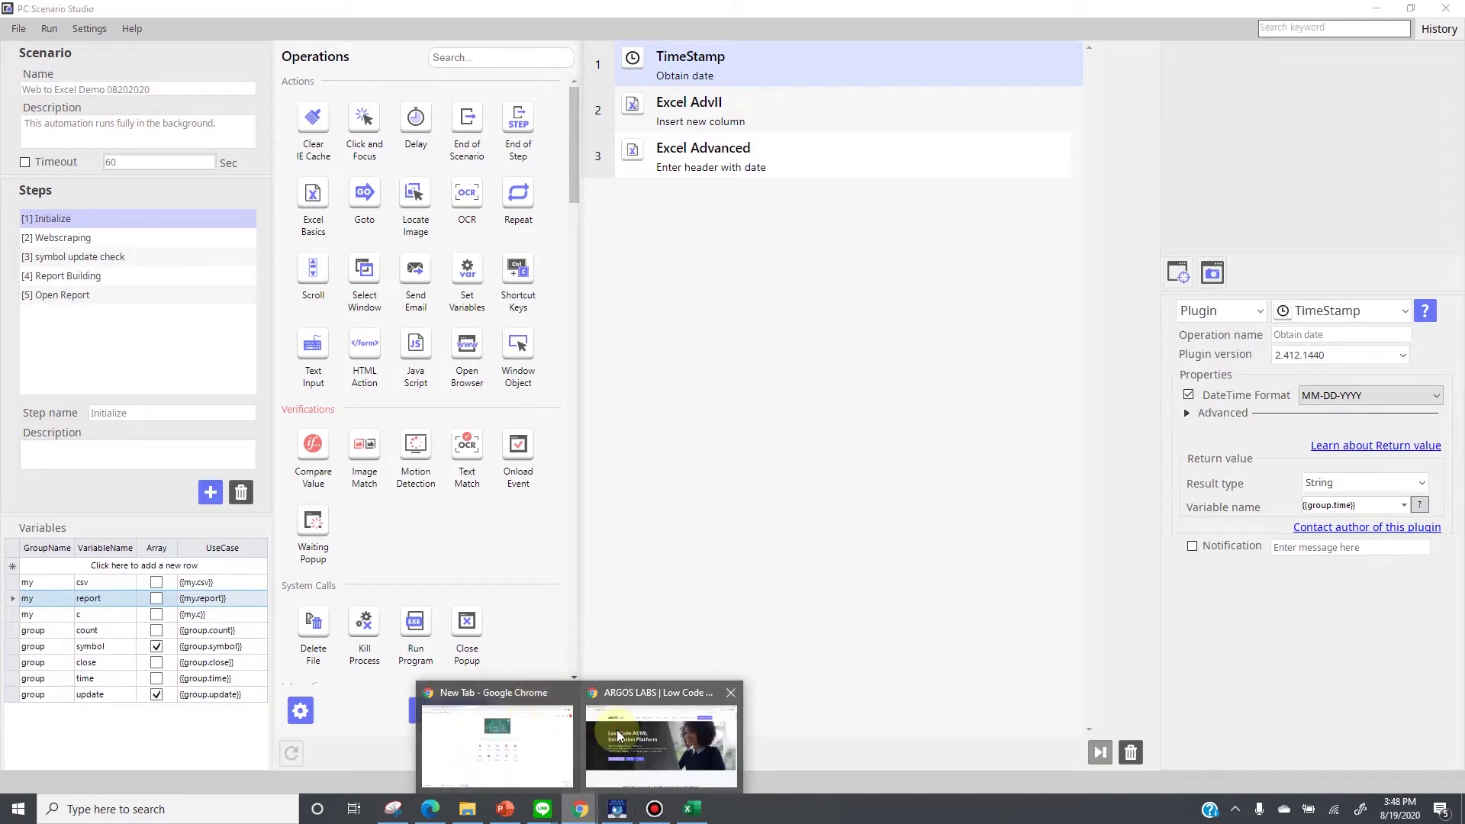
{"action": "left_click", "coordinate": [658, 736]}
- View eoddata's NASDAQ symbols starting with A, with high, low and close prices
{"action": "left_click", "coordinate": [99, 13]}
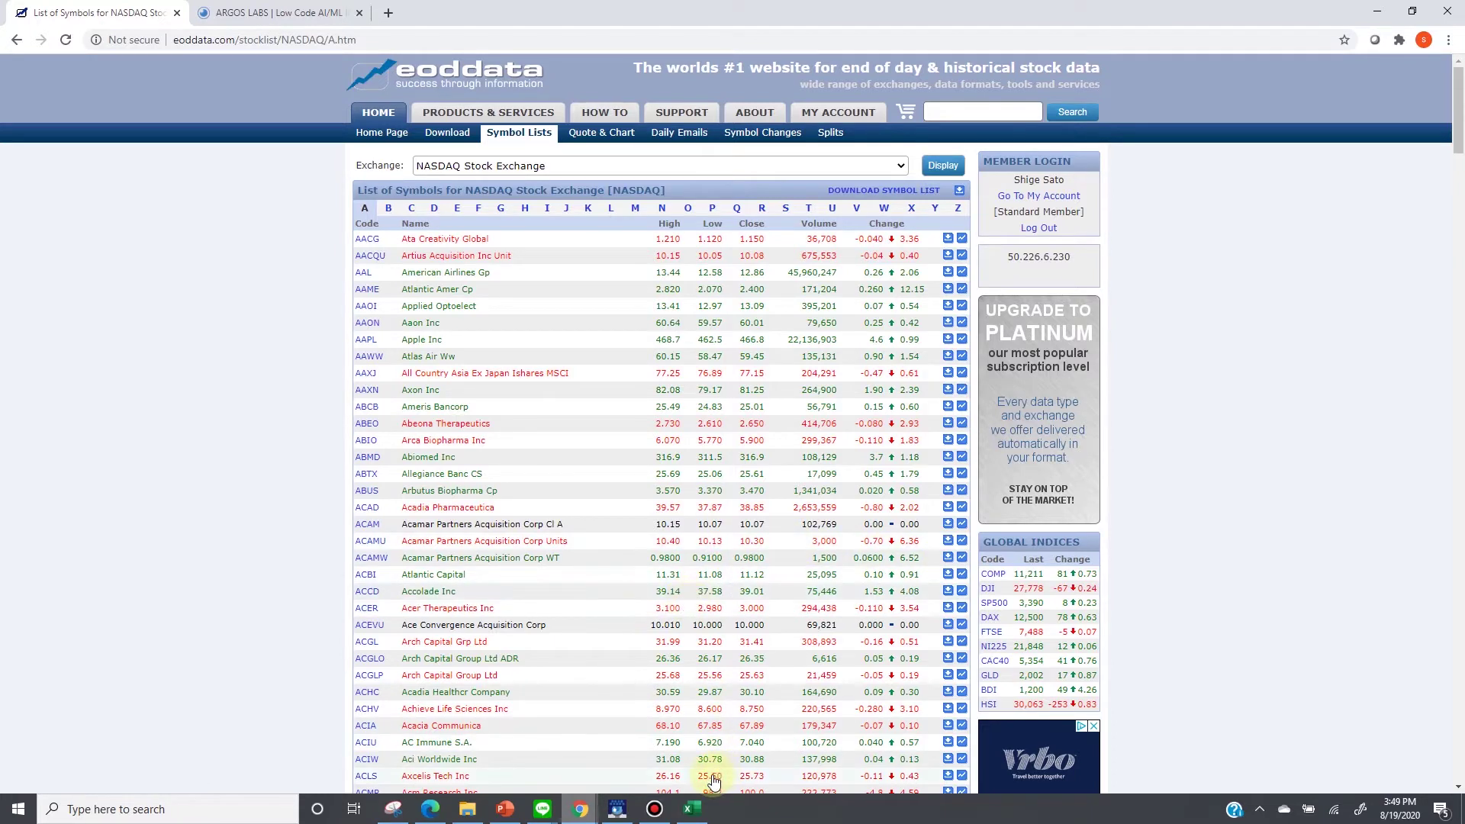
{"action": "left_click", "coordinate": [691, 808]}
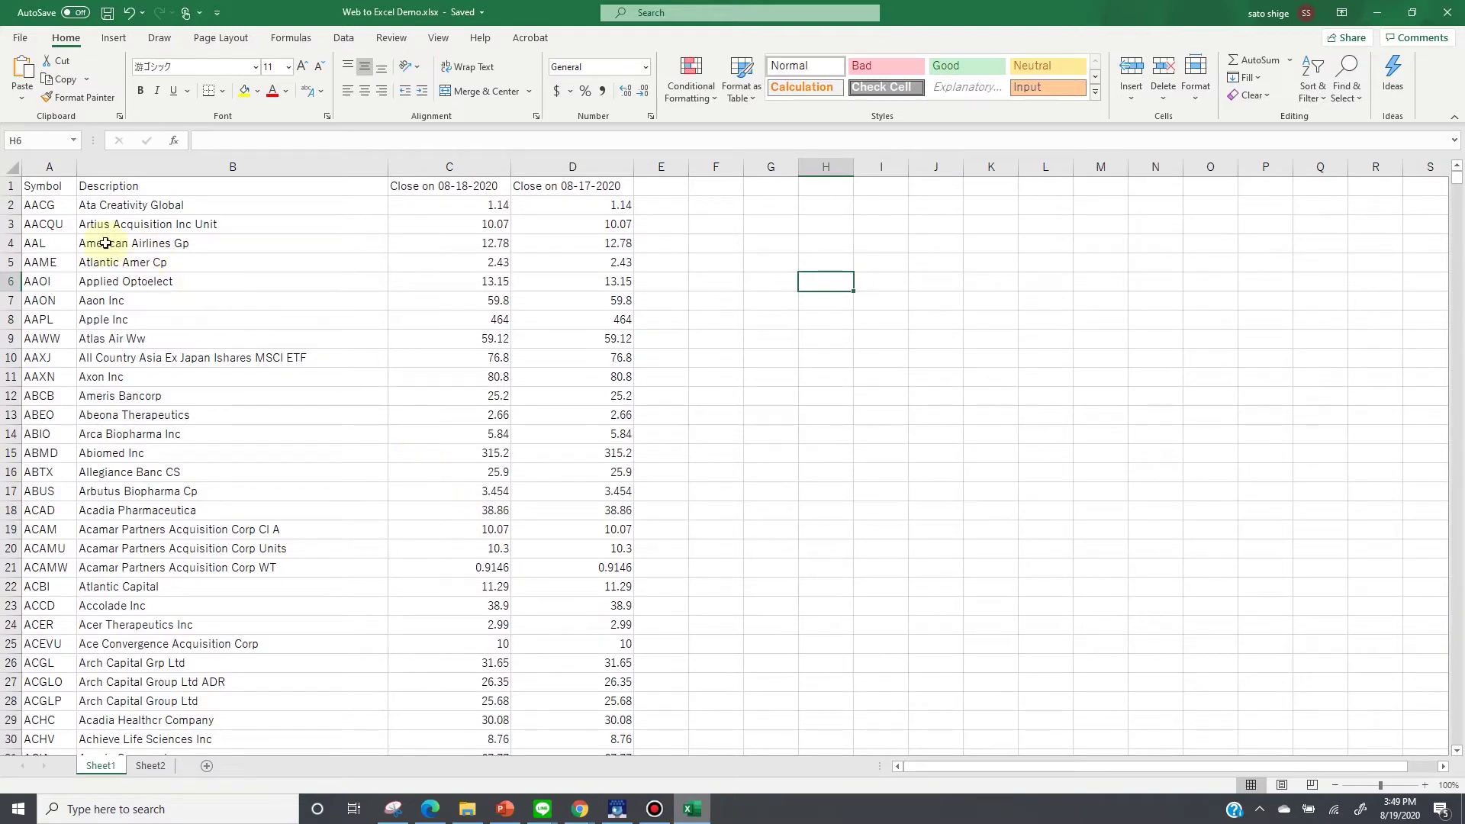
- Inspect the report's Symbol, Description and 08-18-2020 and 08-17-2020 close columns
{"action": "left_click_drag", "start_coordinate": [50, 166], "coordinate": [121, 178]}
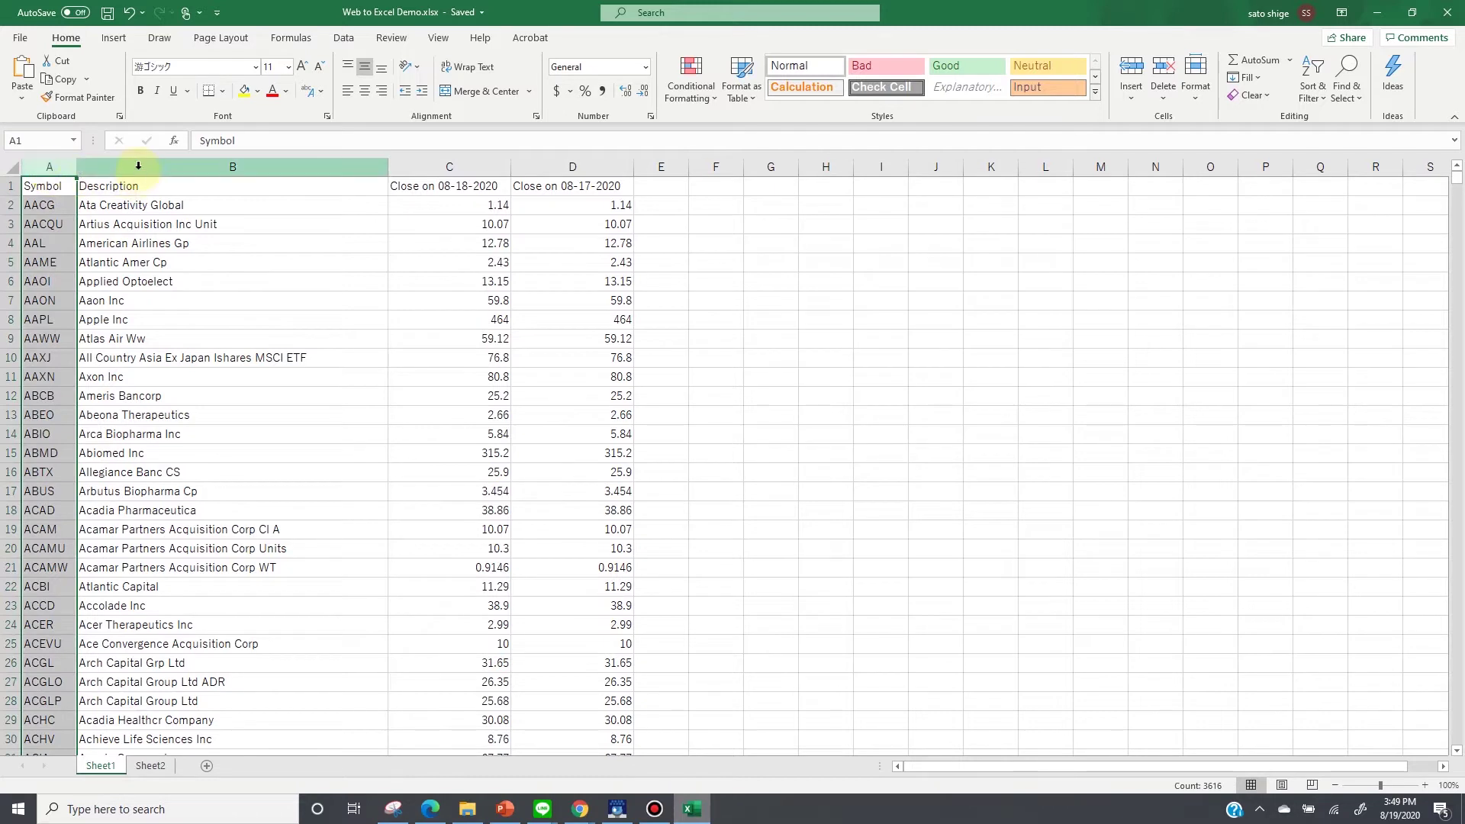
{"action": "left_click", "coordinate": [137, 167]}
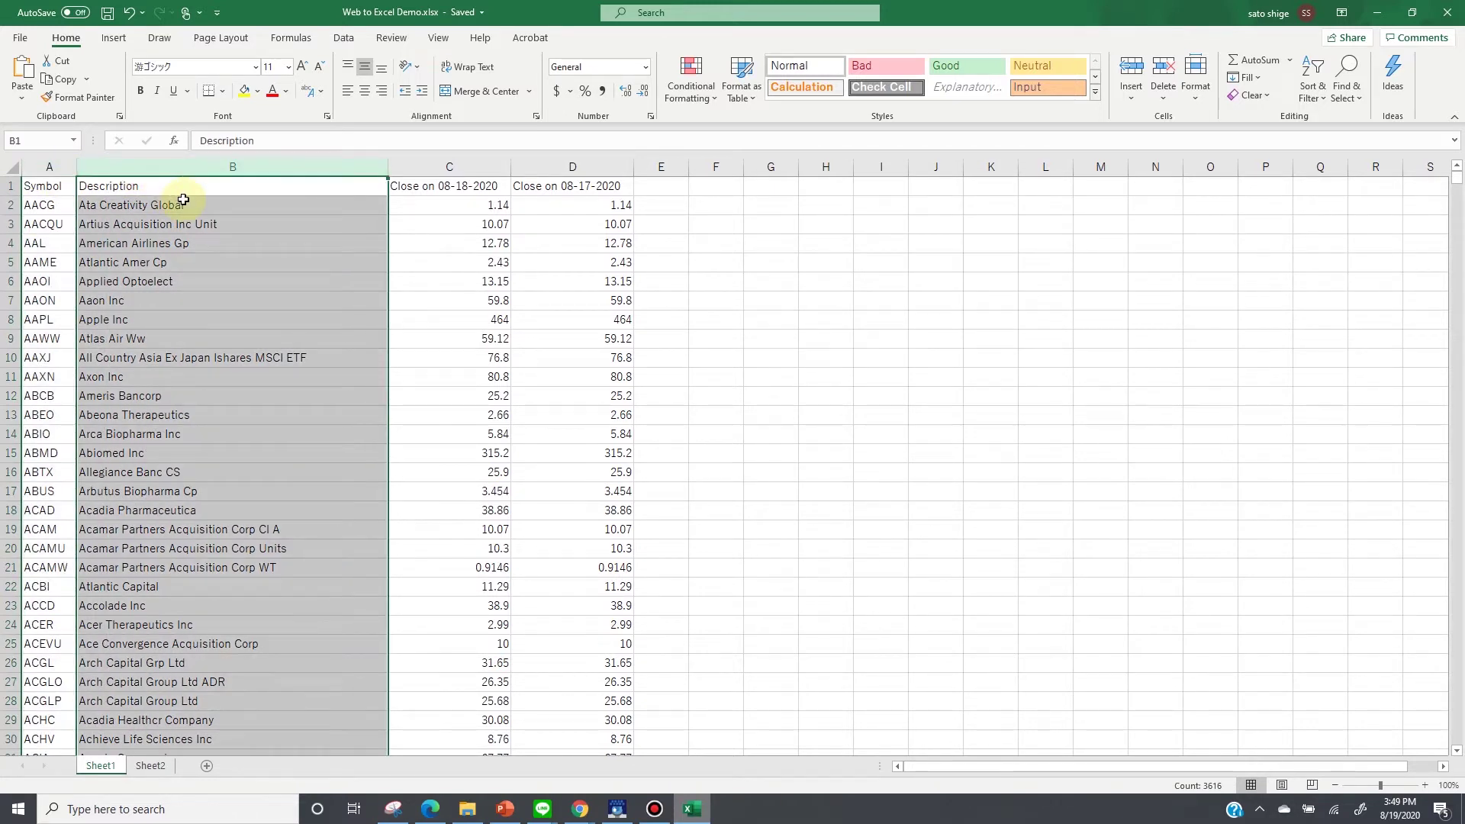
{"action": "left_click", "coordinate": [447, 167]}
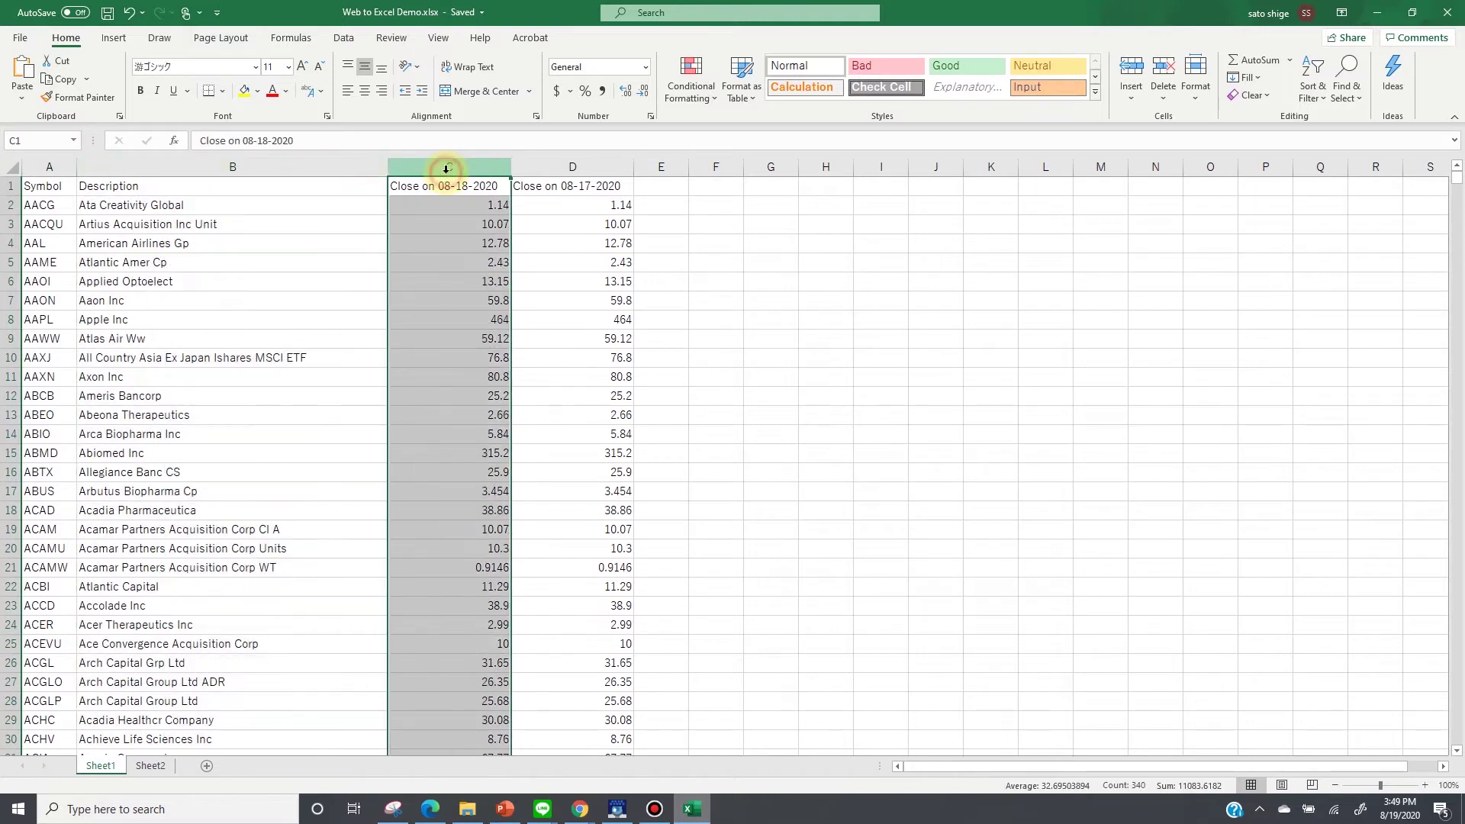
{"action": "left_click", "coordinate": [579, 166]}
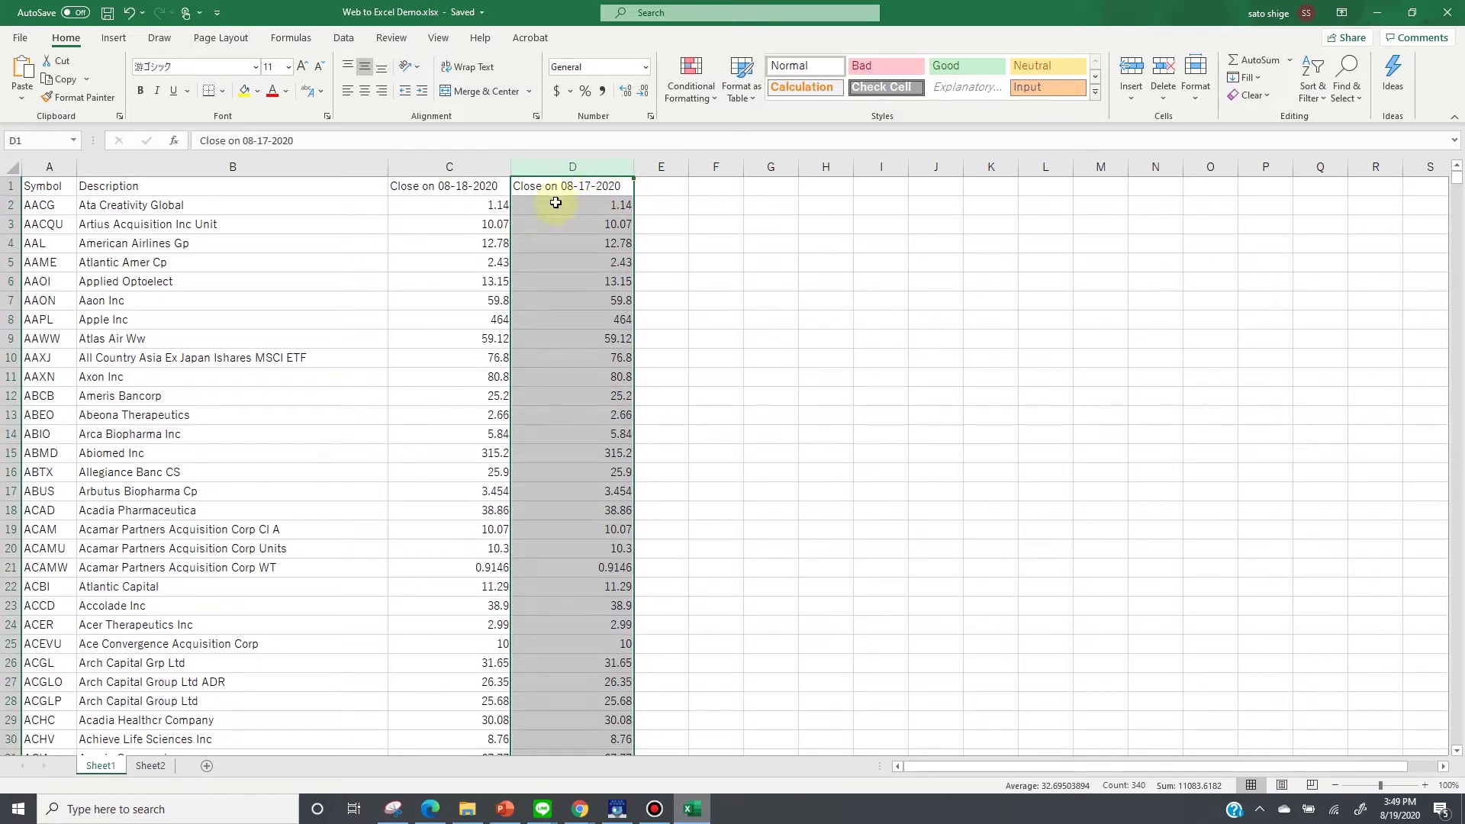
{"action": "left_click", "coordinate": [456, 166]}
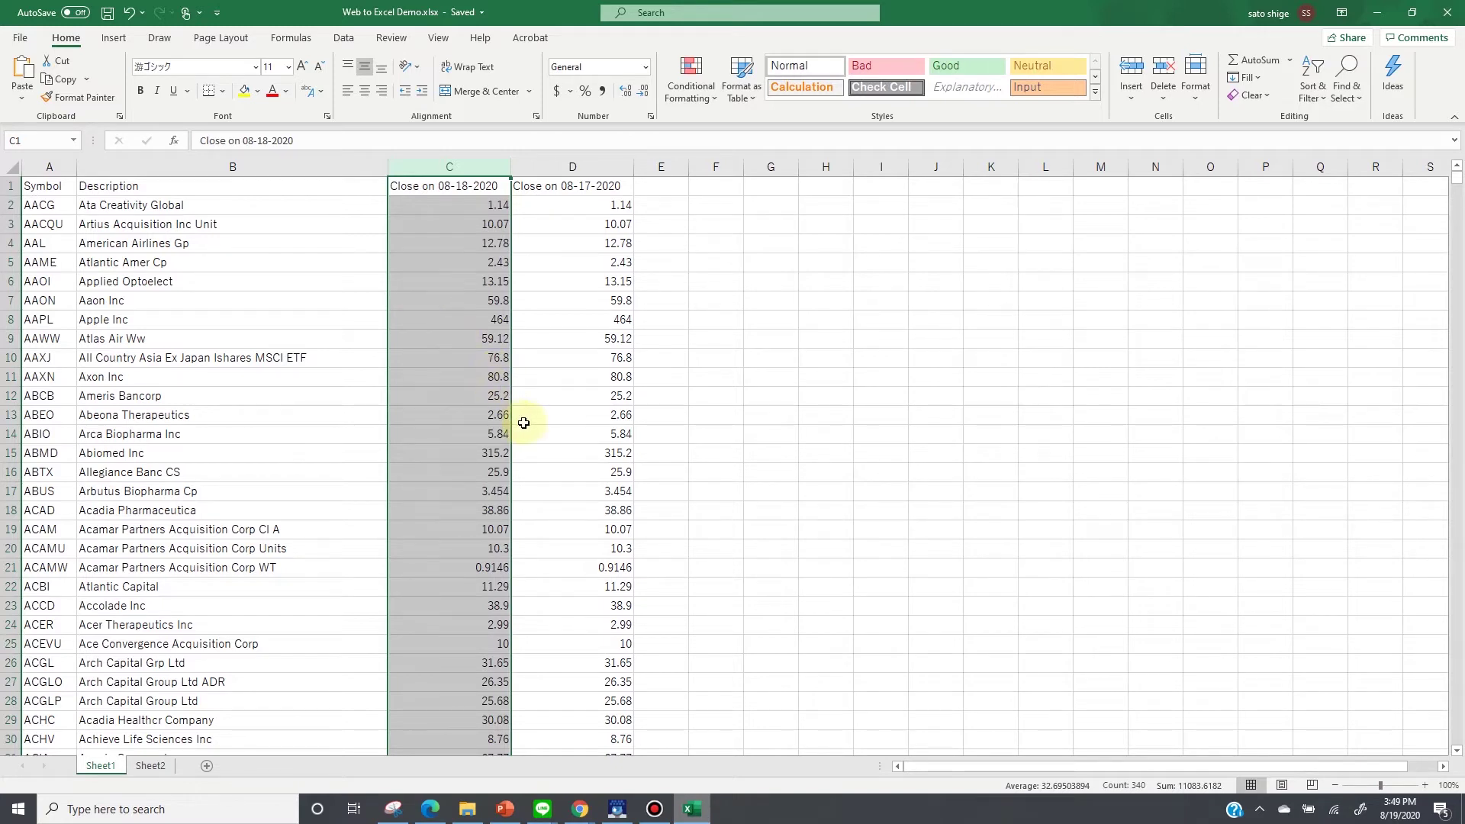
{"action": "left_click", "coordinate": [618, 810]}
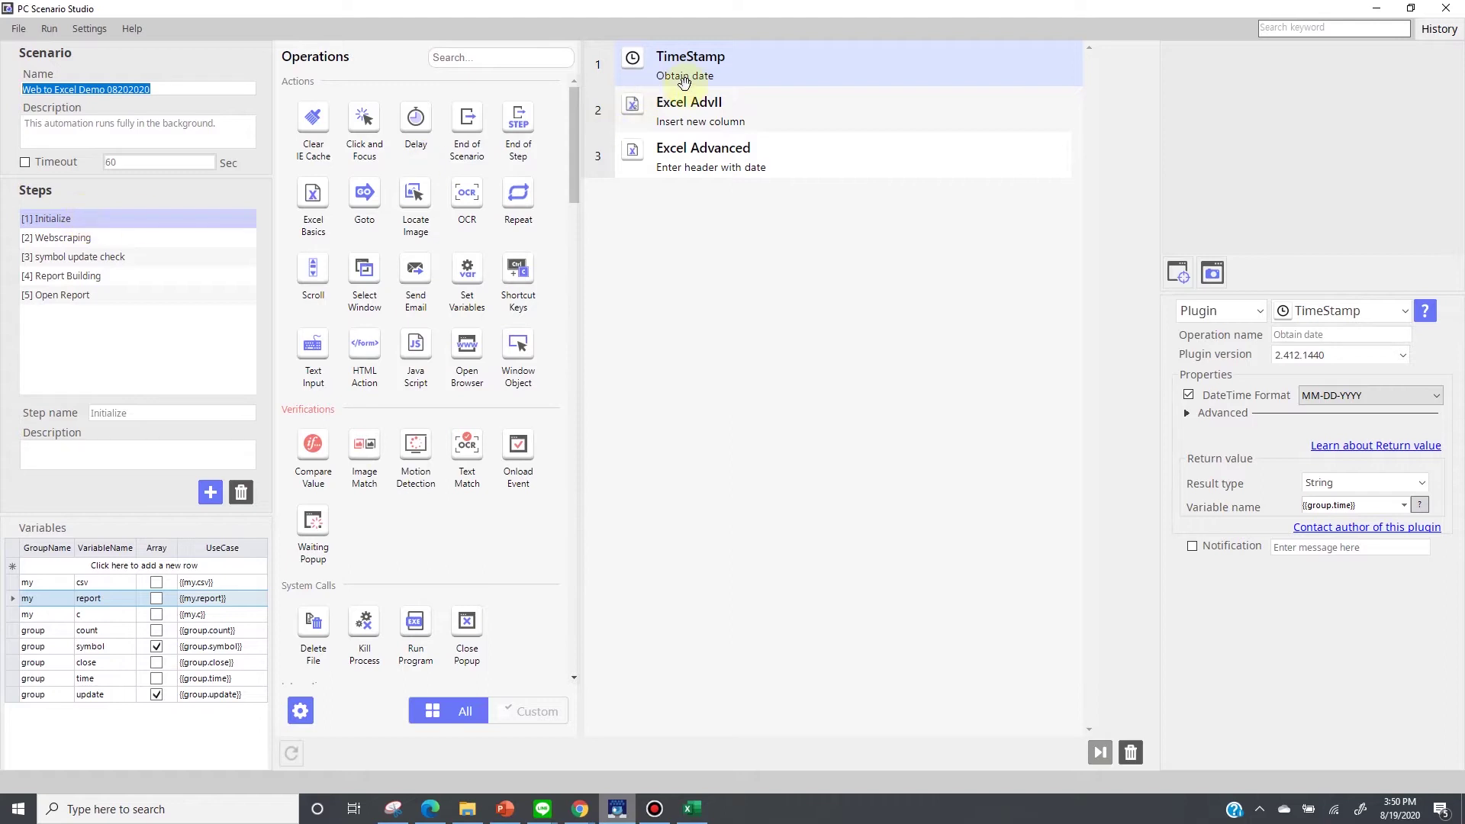
- Review TimeStamp, keeping the MM-DD-YYYY date format stored in {{group.time}}
{"action": "left_click", "coordinate": [759, 72]}
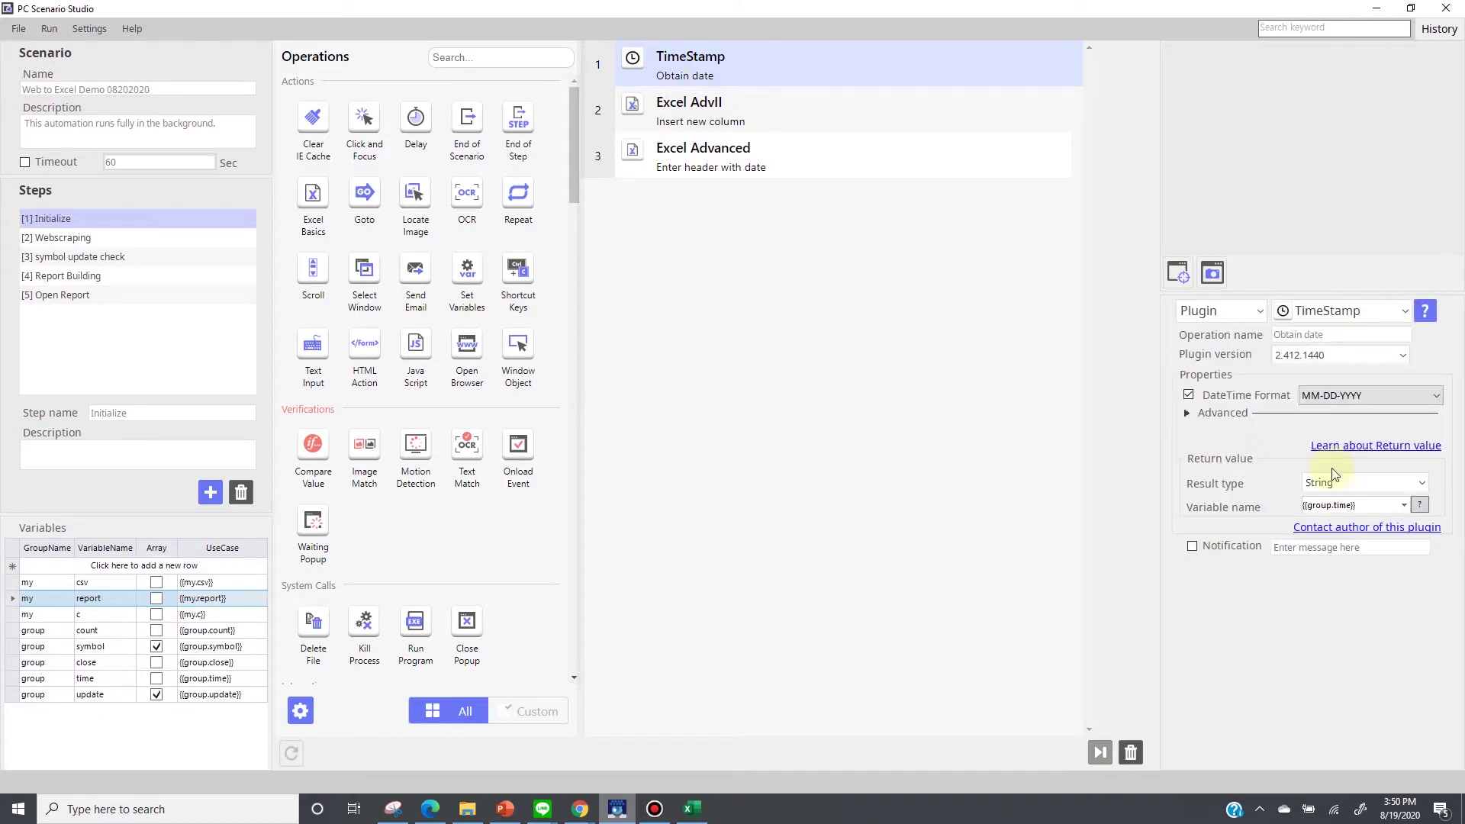
{"action": "left_click", "coordinate": [1385, 398]}
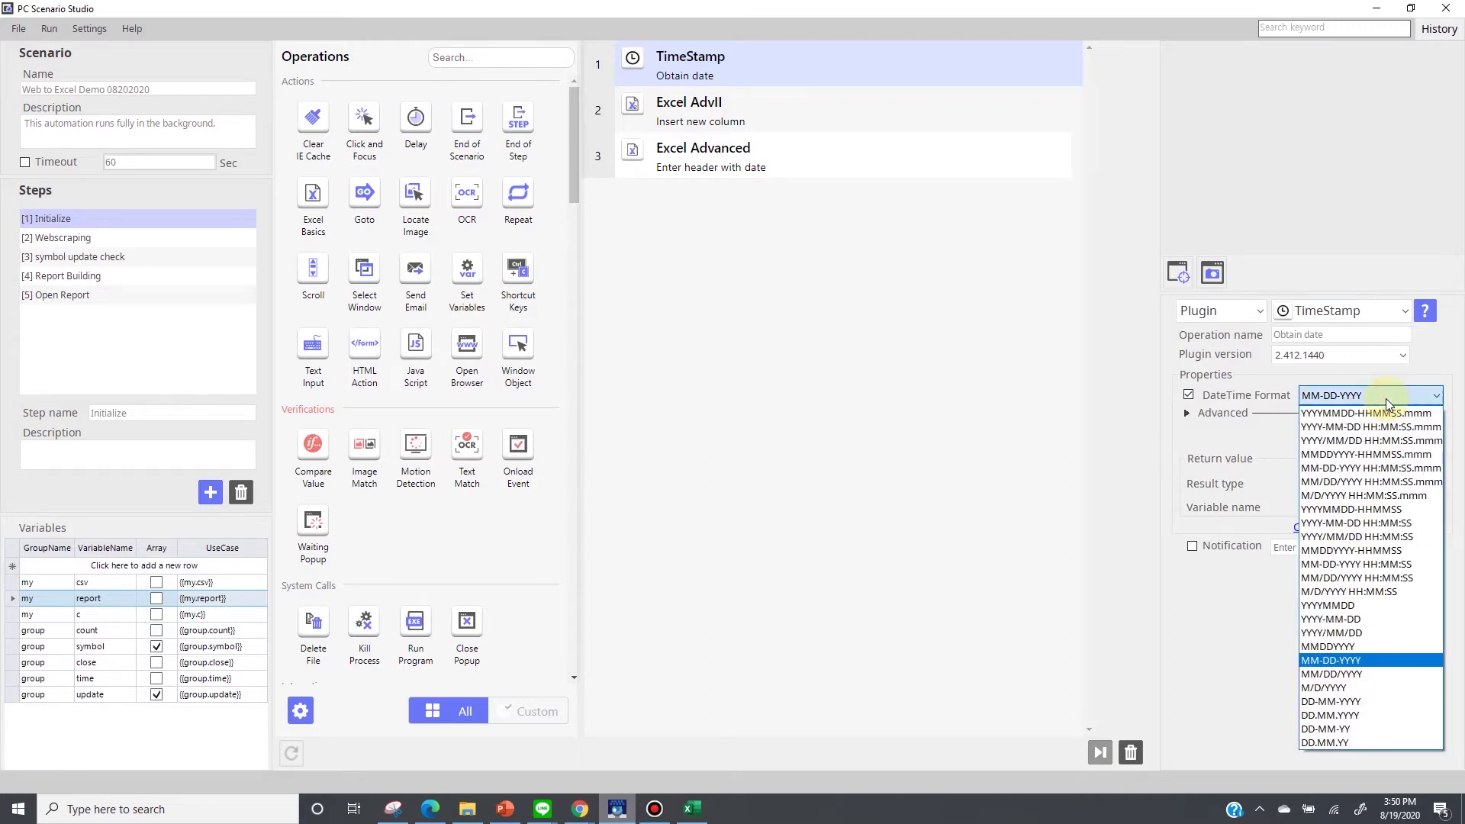
{"action": "left_click", "coordinate": [1386, 398]}
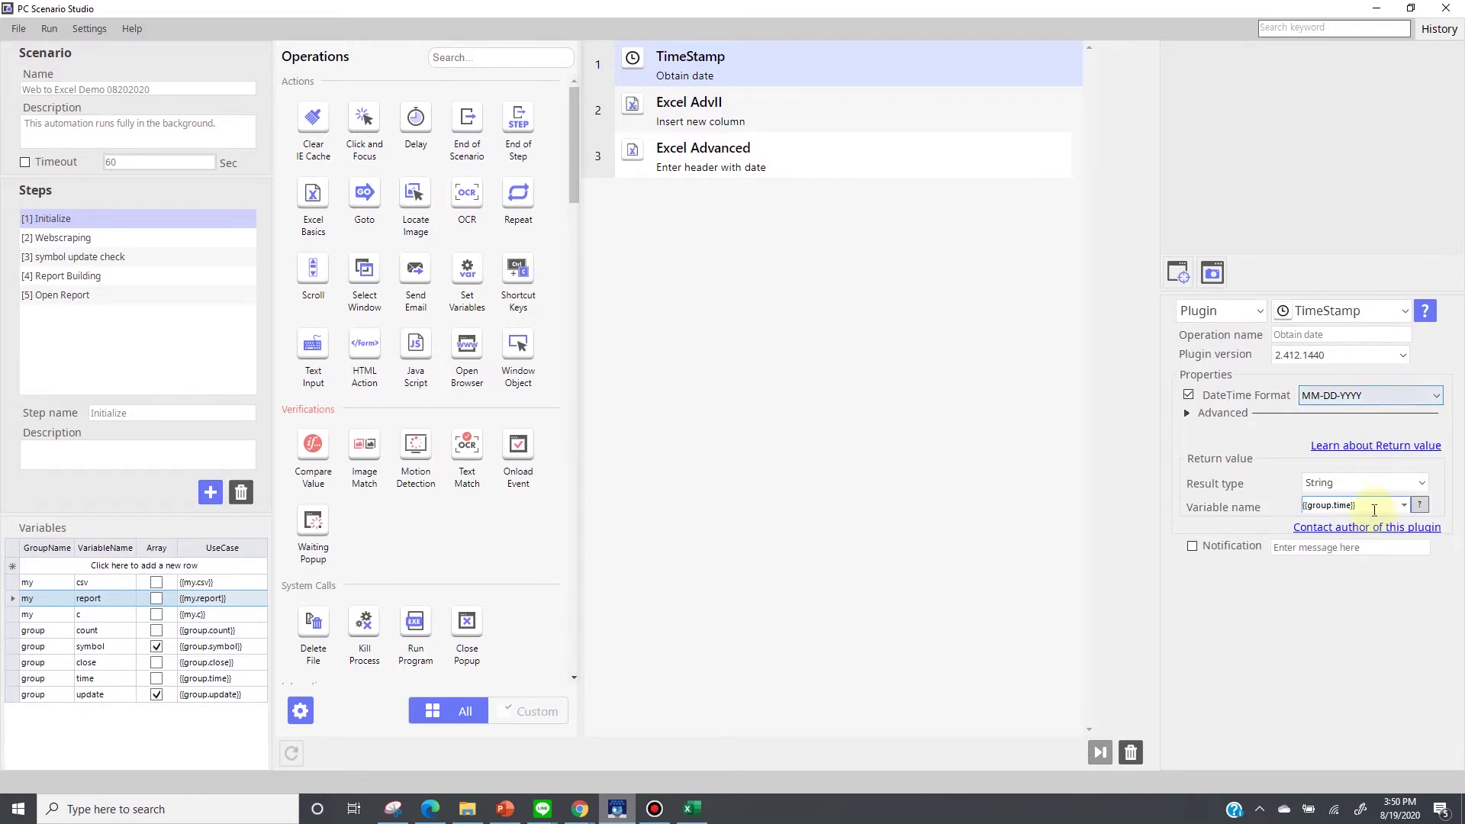
{"action": "left_click_drag", "start_coordinate": [1373, 512], "coordinate": [1257, 513]}
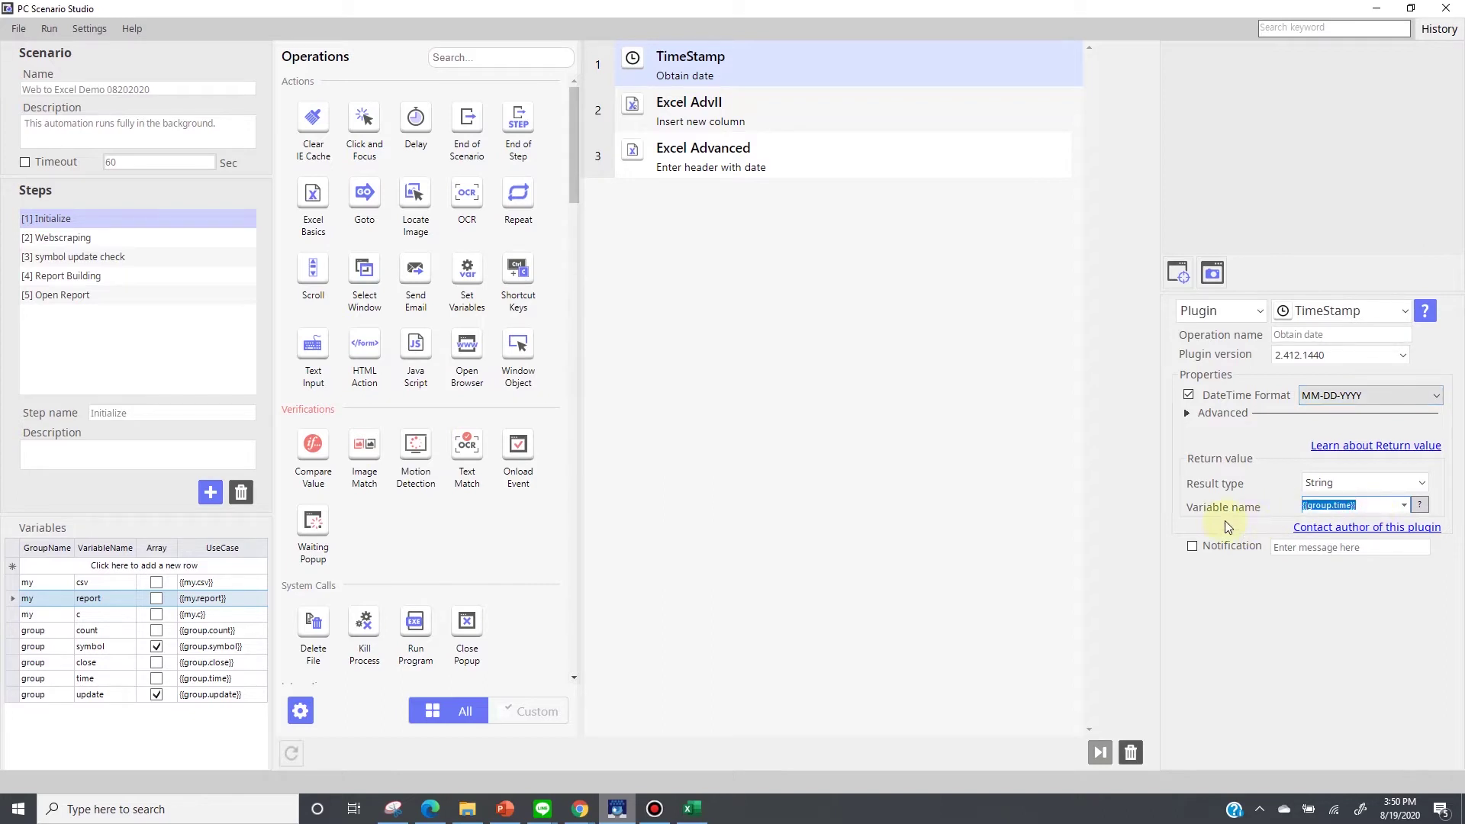
{"action": "left_click", "coordinate": [700, 114]}
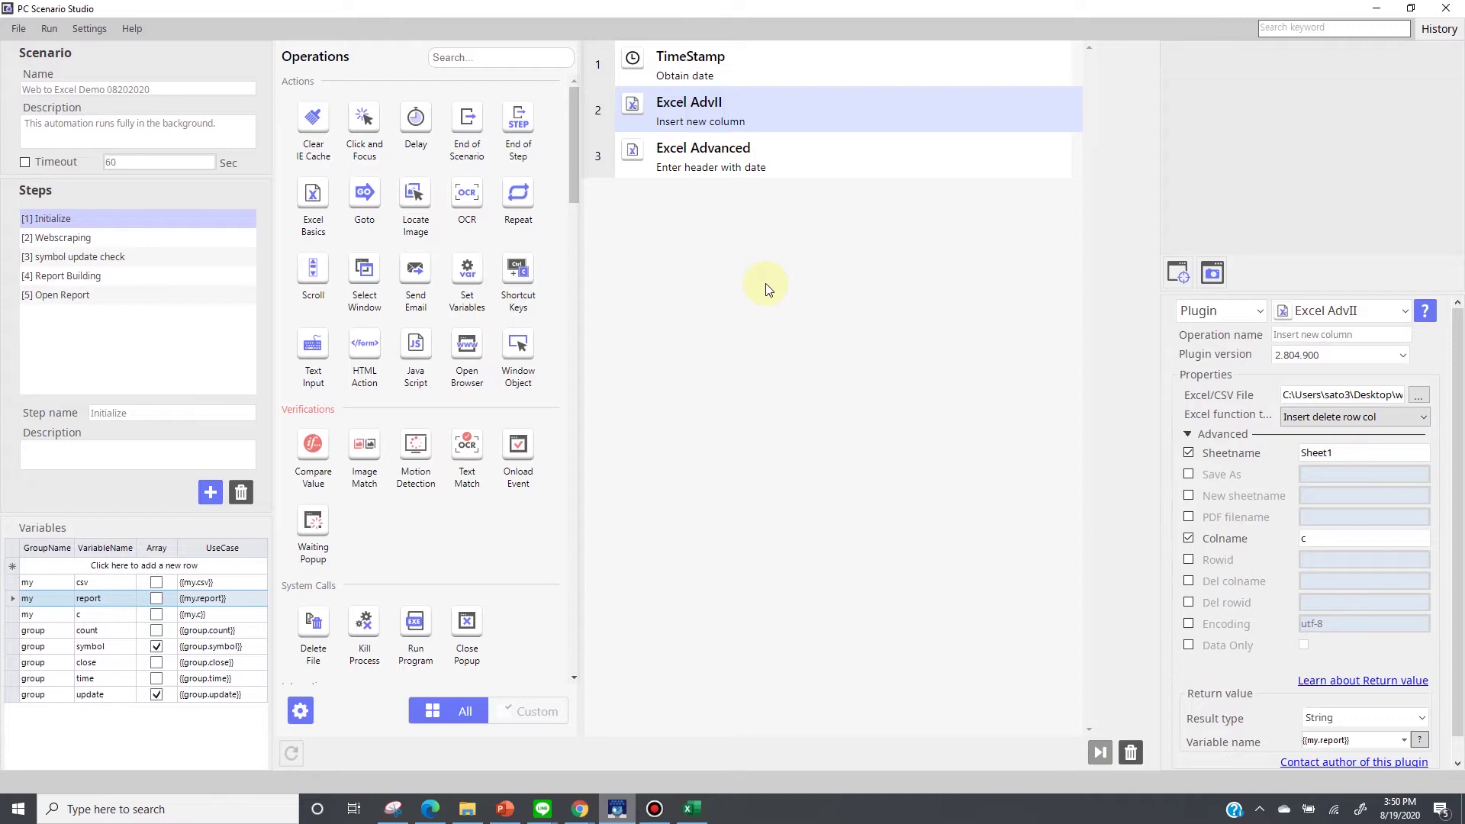
- Inspect the Excel Advanced operation writing 'Close on {{group.time}}' into cell c1
{"action": "left_click", "coordinate": [696, 158]}
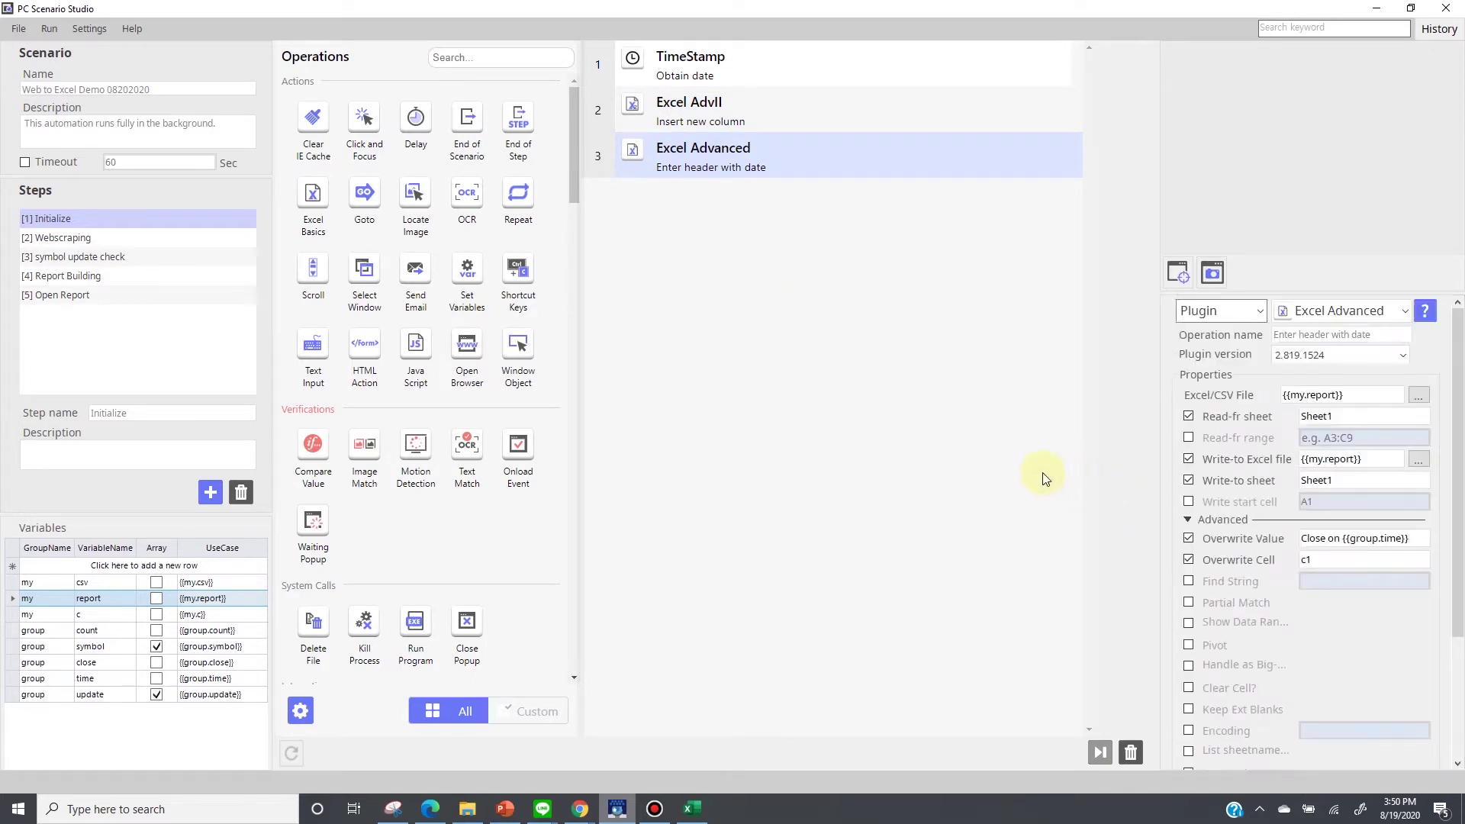
{"action": "double_click", "coordinate": [1318, 561]}
{"action": "left_click_drag", "start_coordinate": [1343, 539], "coordinate": [1415, 562]}
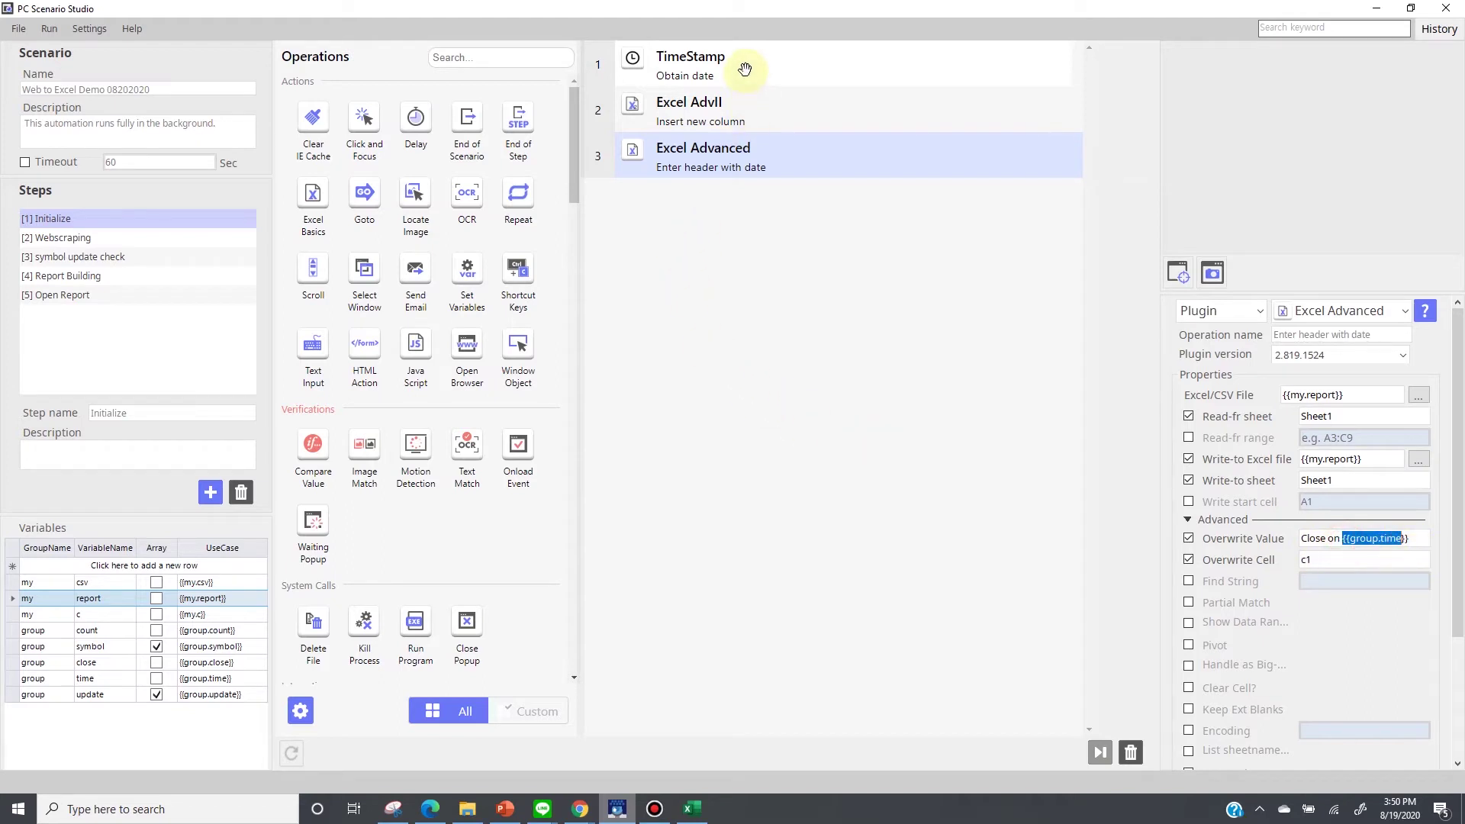
{"action": "left_click", "coordinate": [79, 240]}
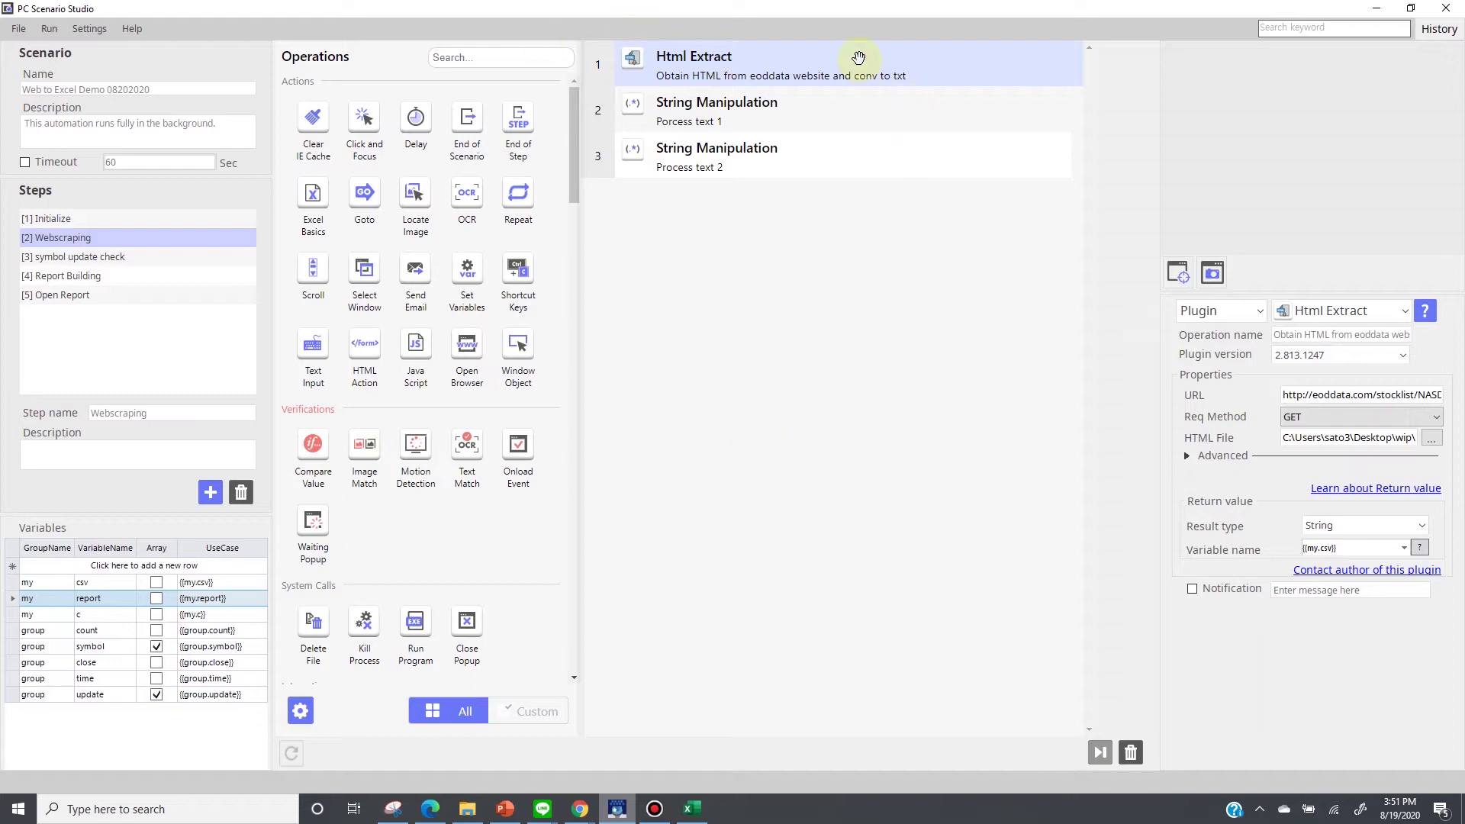
- Review the Html Extract eoddata URL and HTML file path, then both String Manipulation operations
{"action": "triple_click", "coordinate": [1323, 395]}
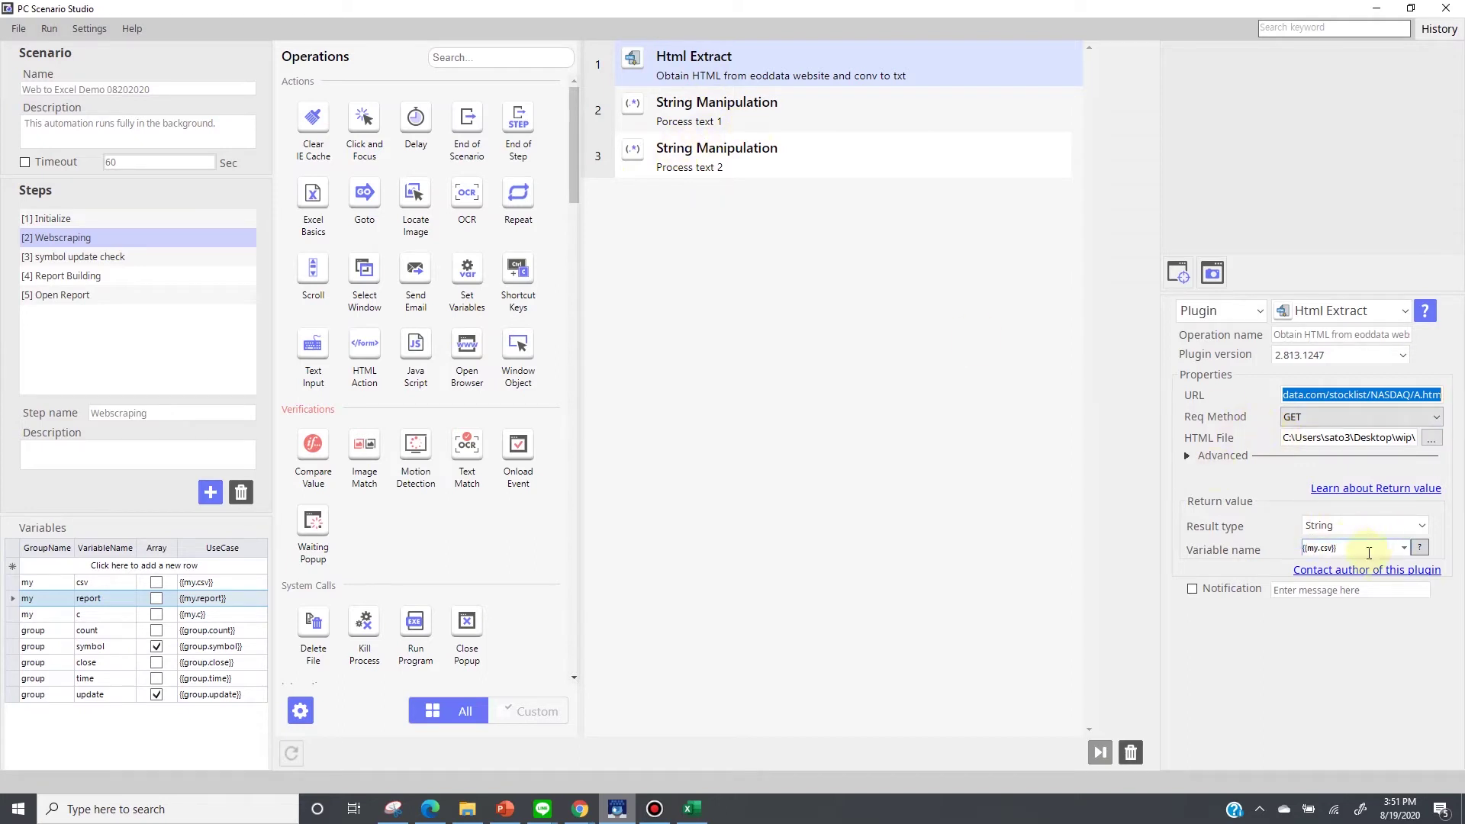
{"action": "left_click_drag", "start_coordinate": [1353, 439], "coordinate": [1416, 462]}
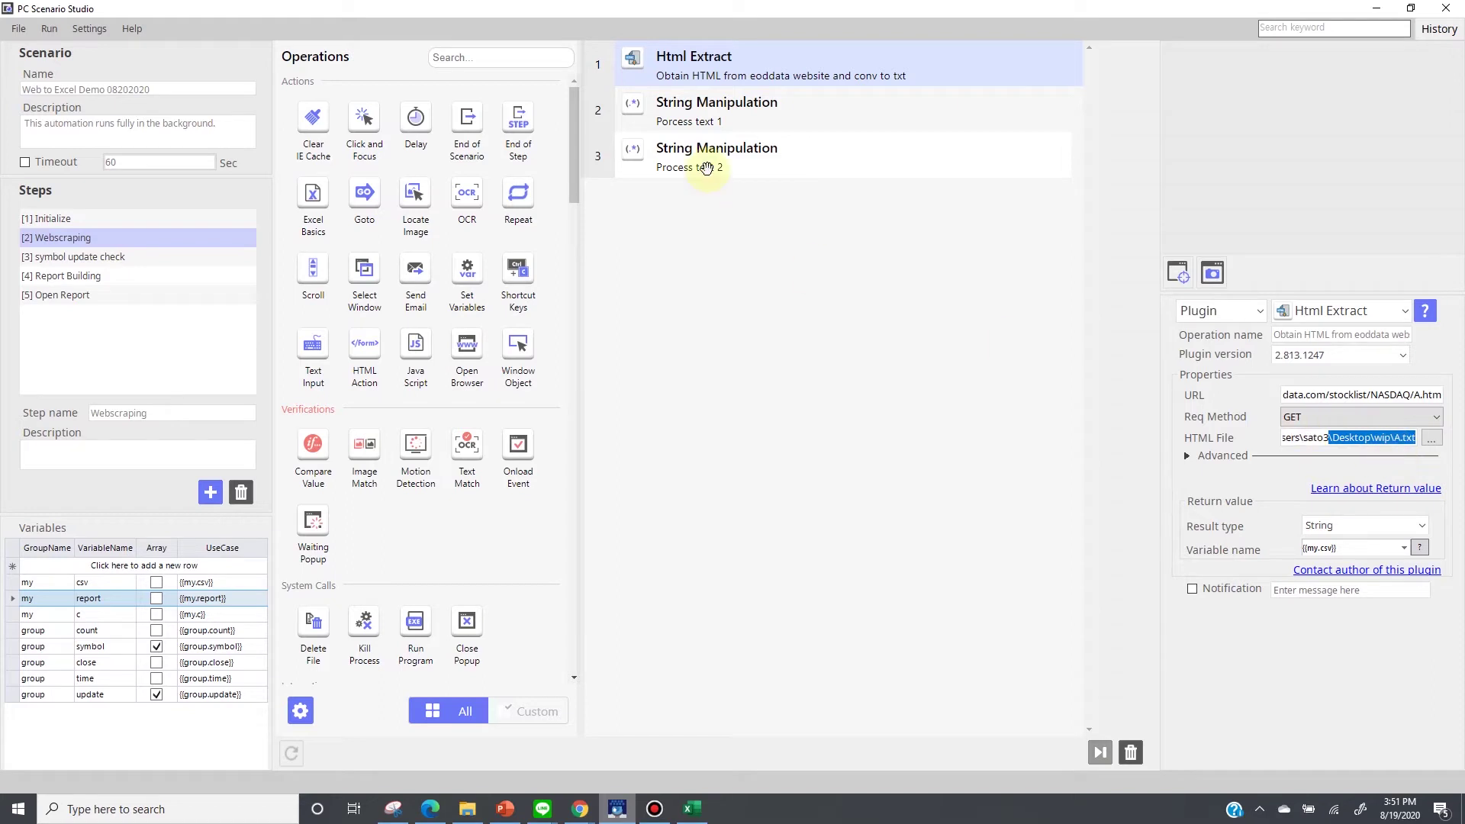
{"action": "left_click", "coordinate": [708, 120]}
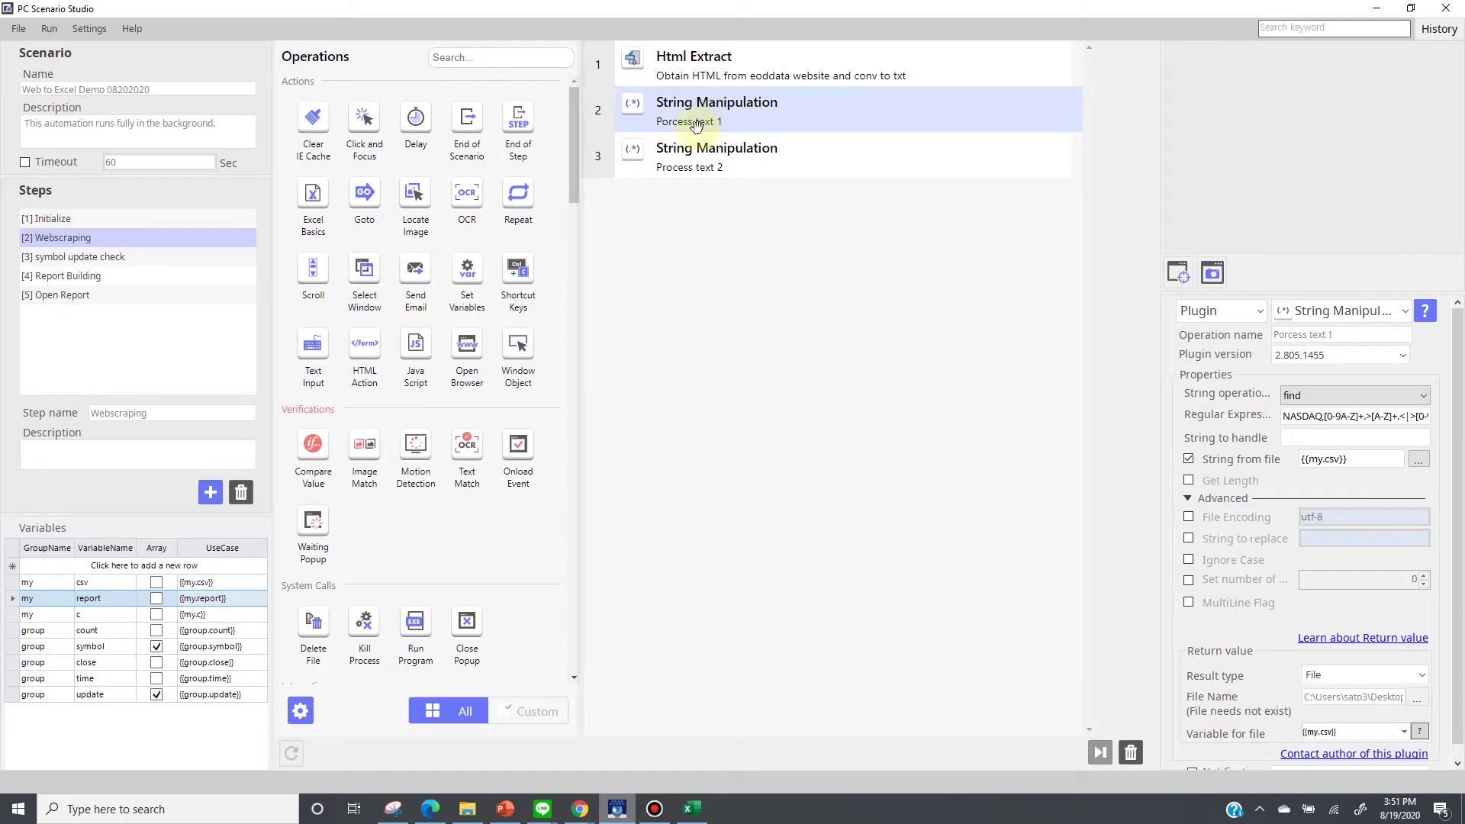
{"action": "left_click", "coordinate": [705, 155]}
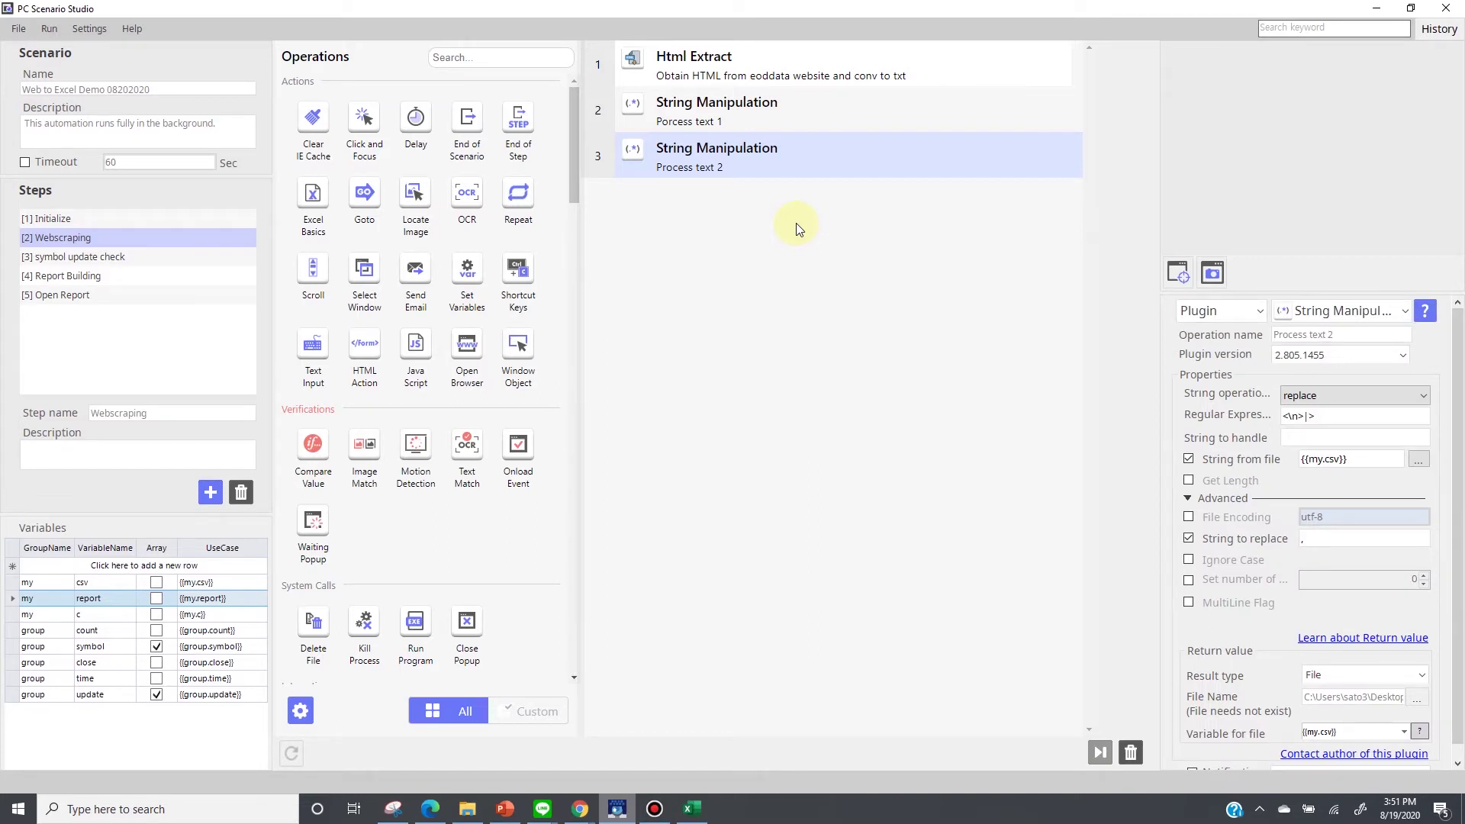
- Select '[3] symbol update check' to list its Excel Advanced, Compare Value and Goto operations
{"action": "left_click", "coordinate": [174, 254]}
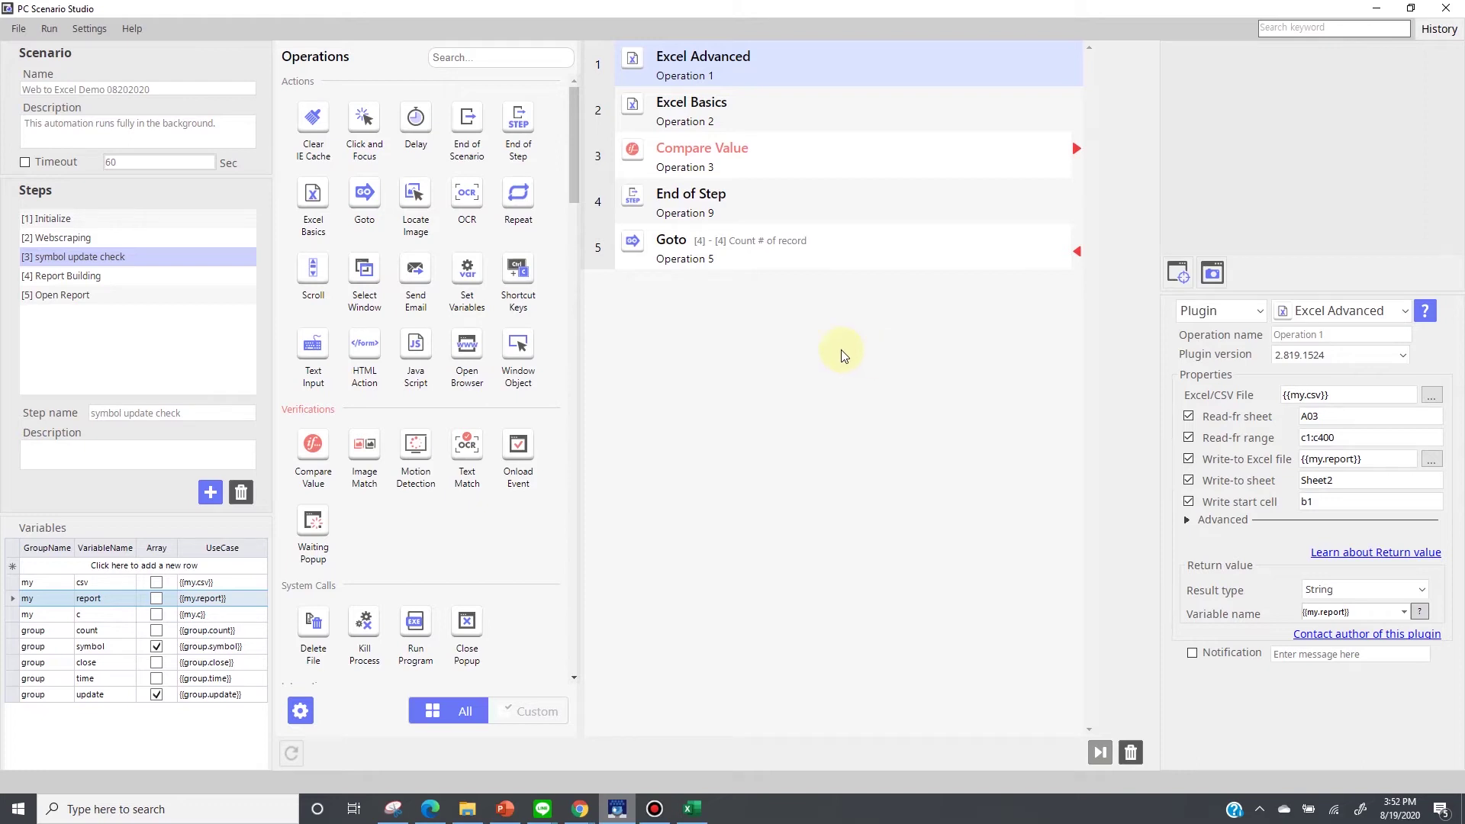
{"action": "left_click", "coordinate": [126, 259]}
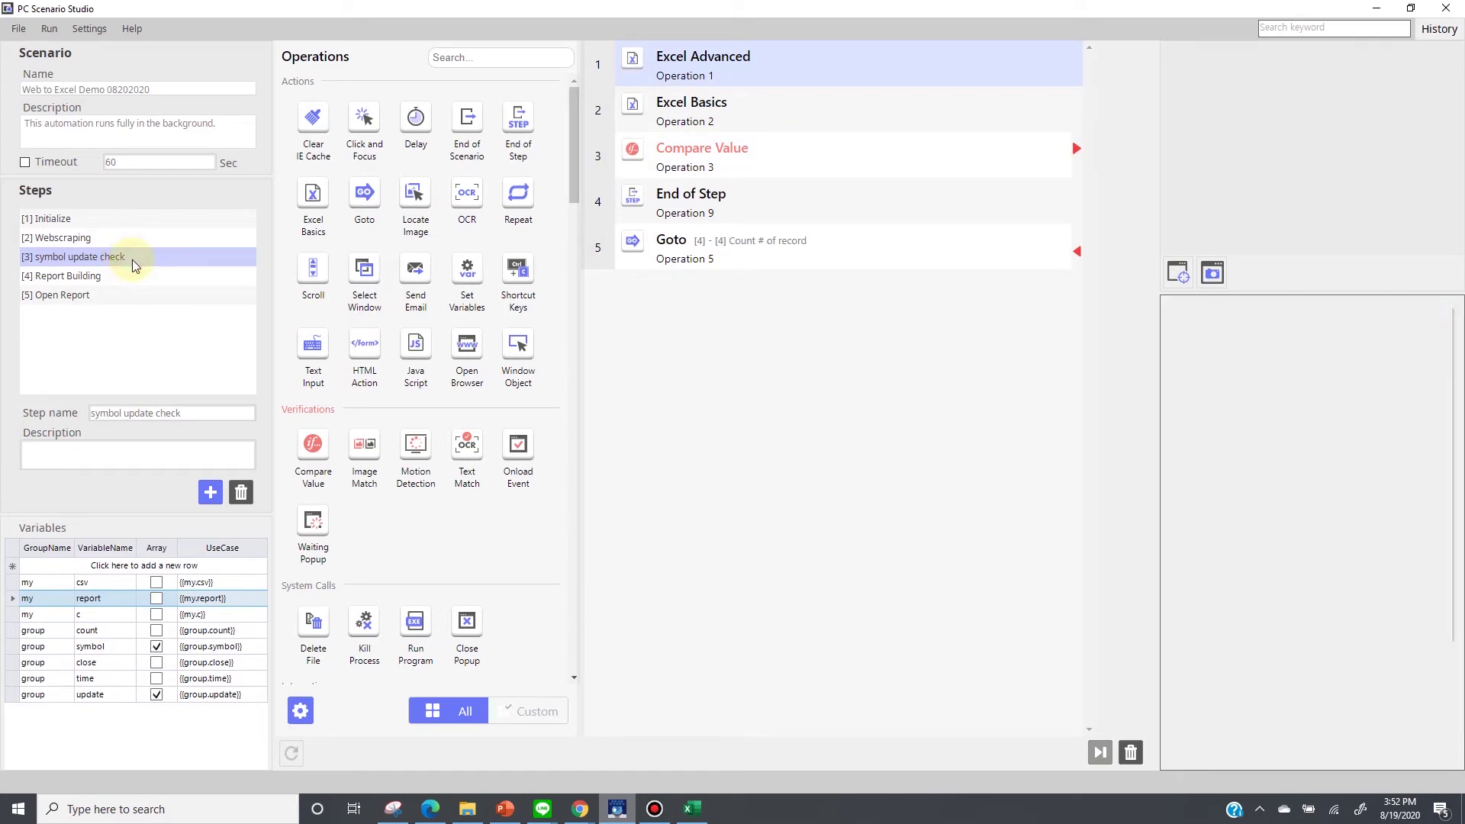
{"action": "left_click", "coordinate": [691, 808]}
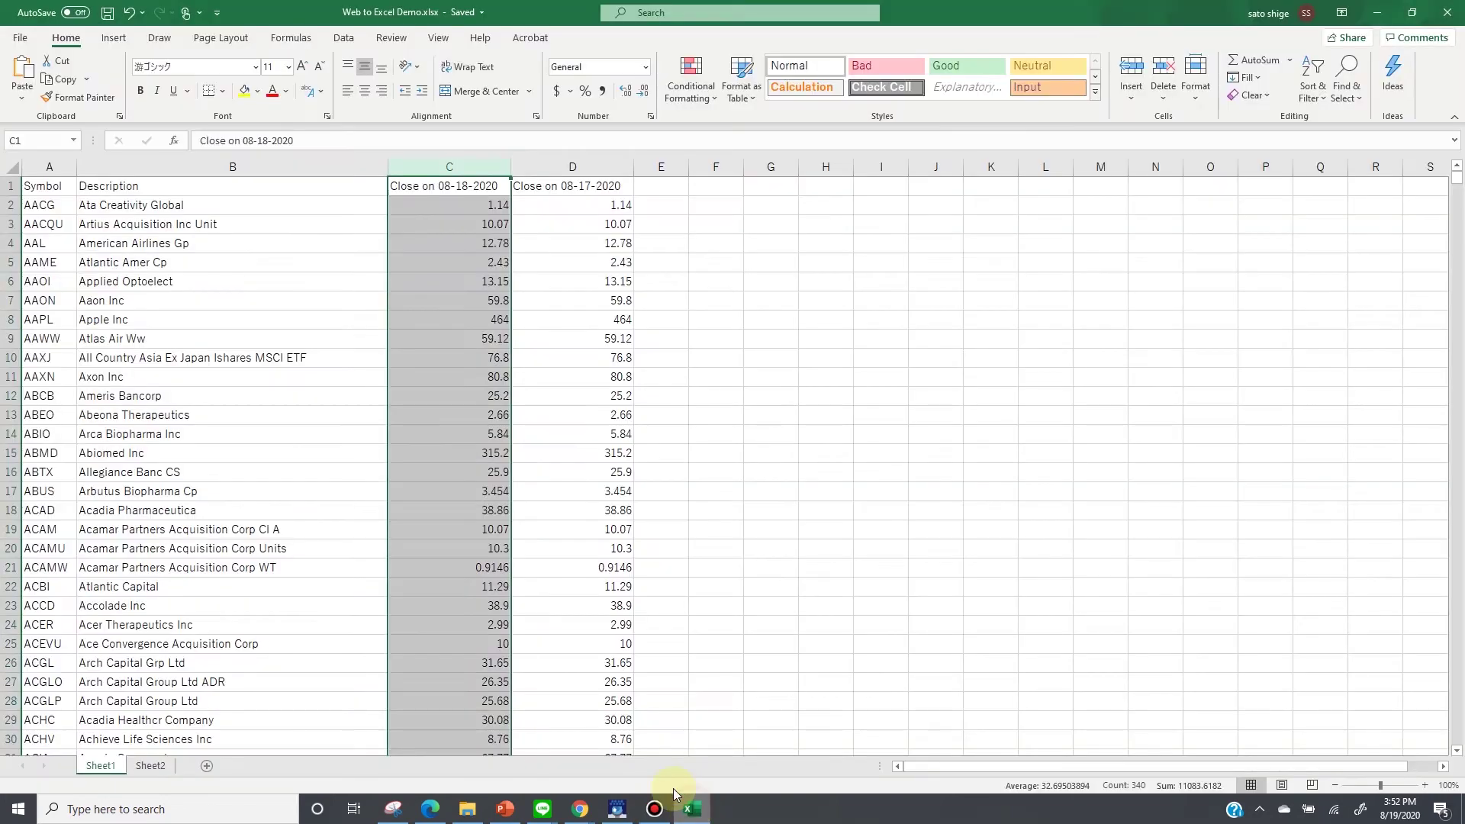
{"action": "left_click", "coordinate": [40, 163]}
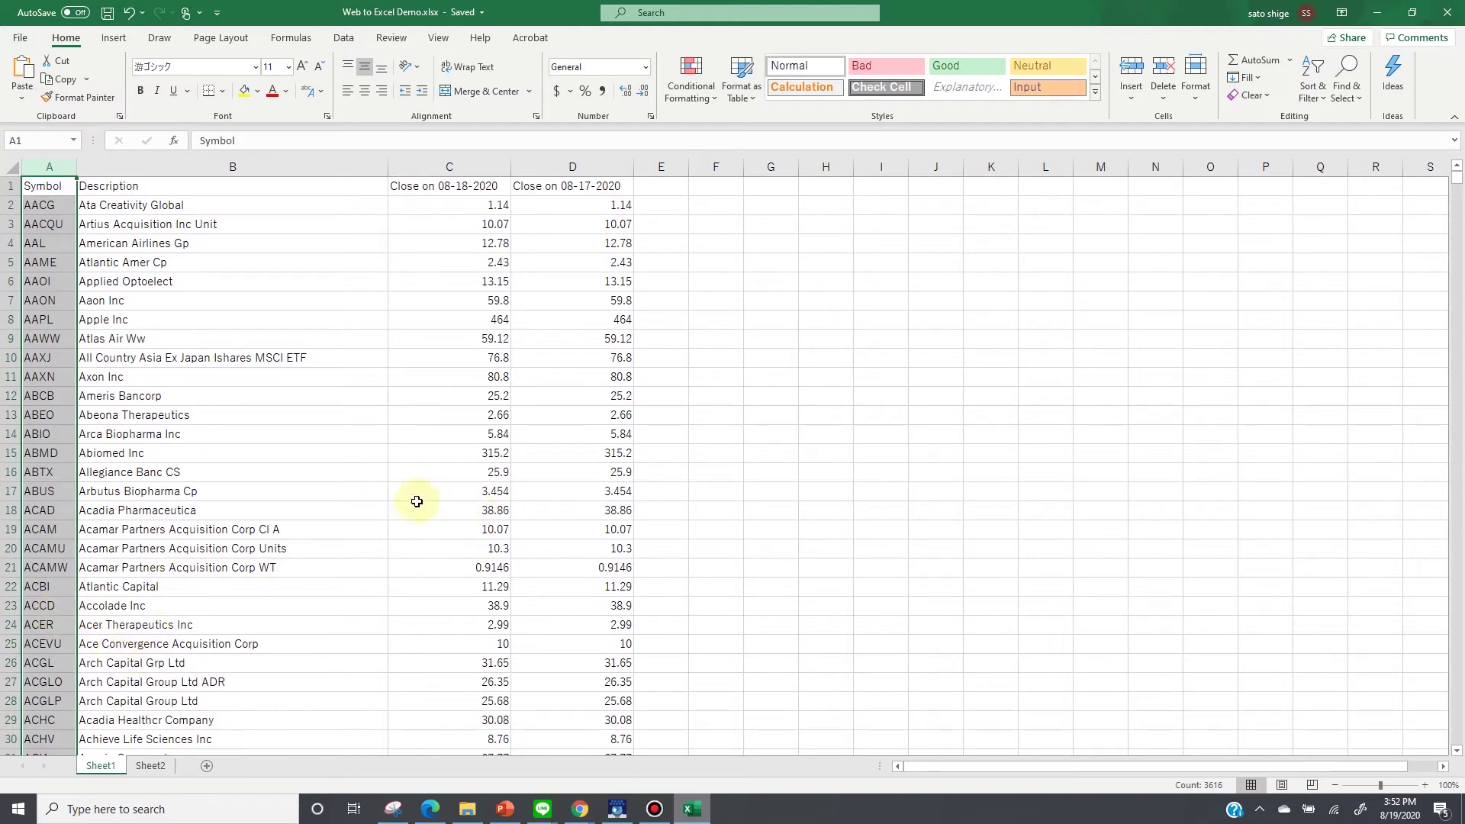
{"action": "left_click", "coordinate": [616, 810]}
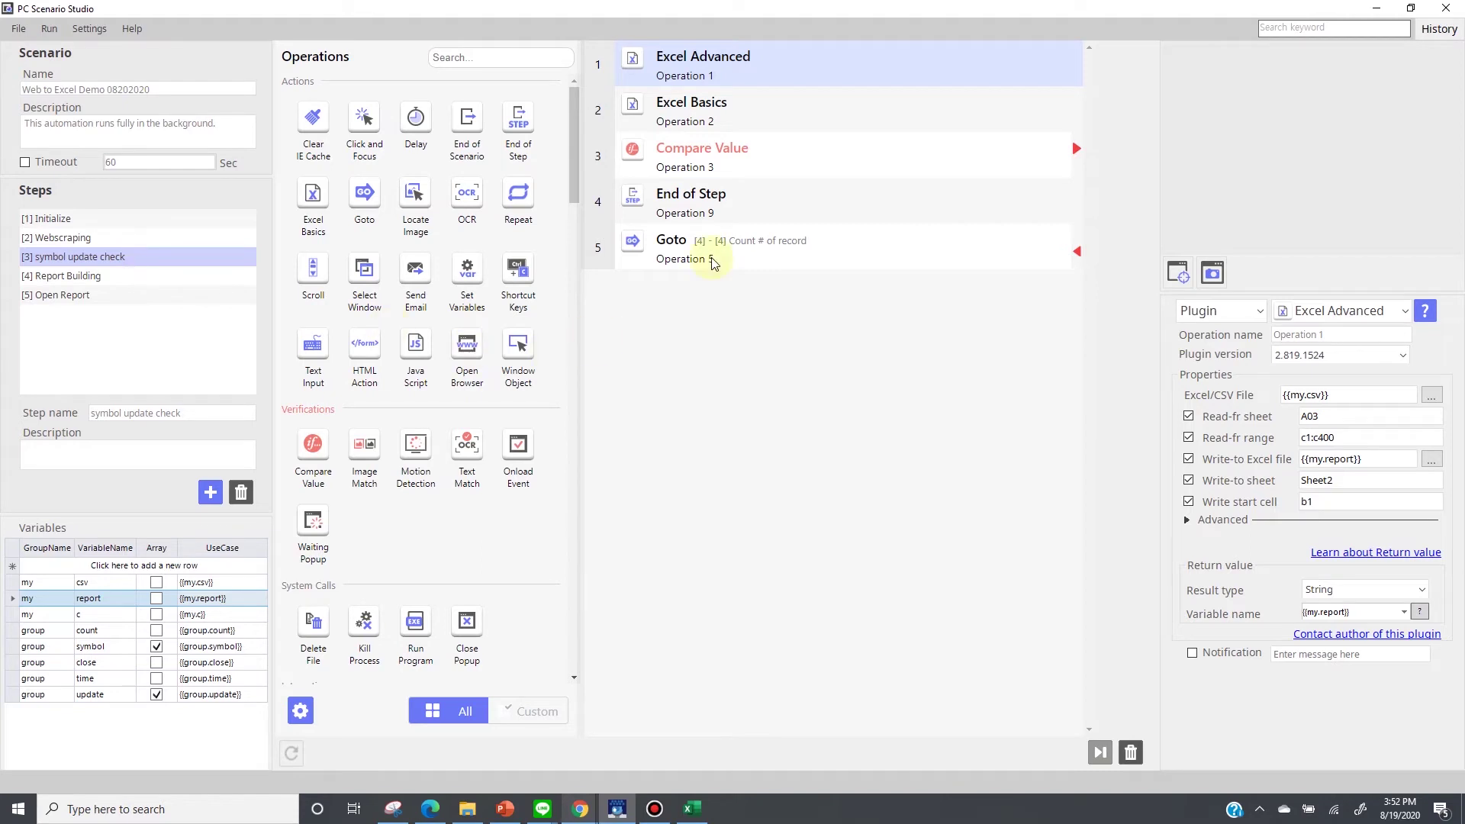
- Check the Compare Value settings, then show the Report Building step's operations
{"action": "left_click", "coordinate": [804, 153]}
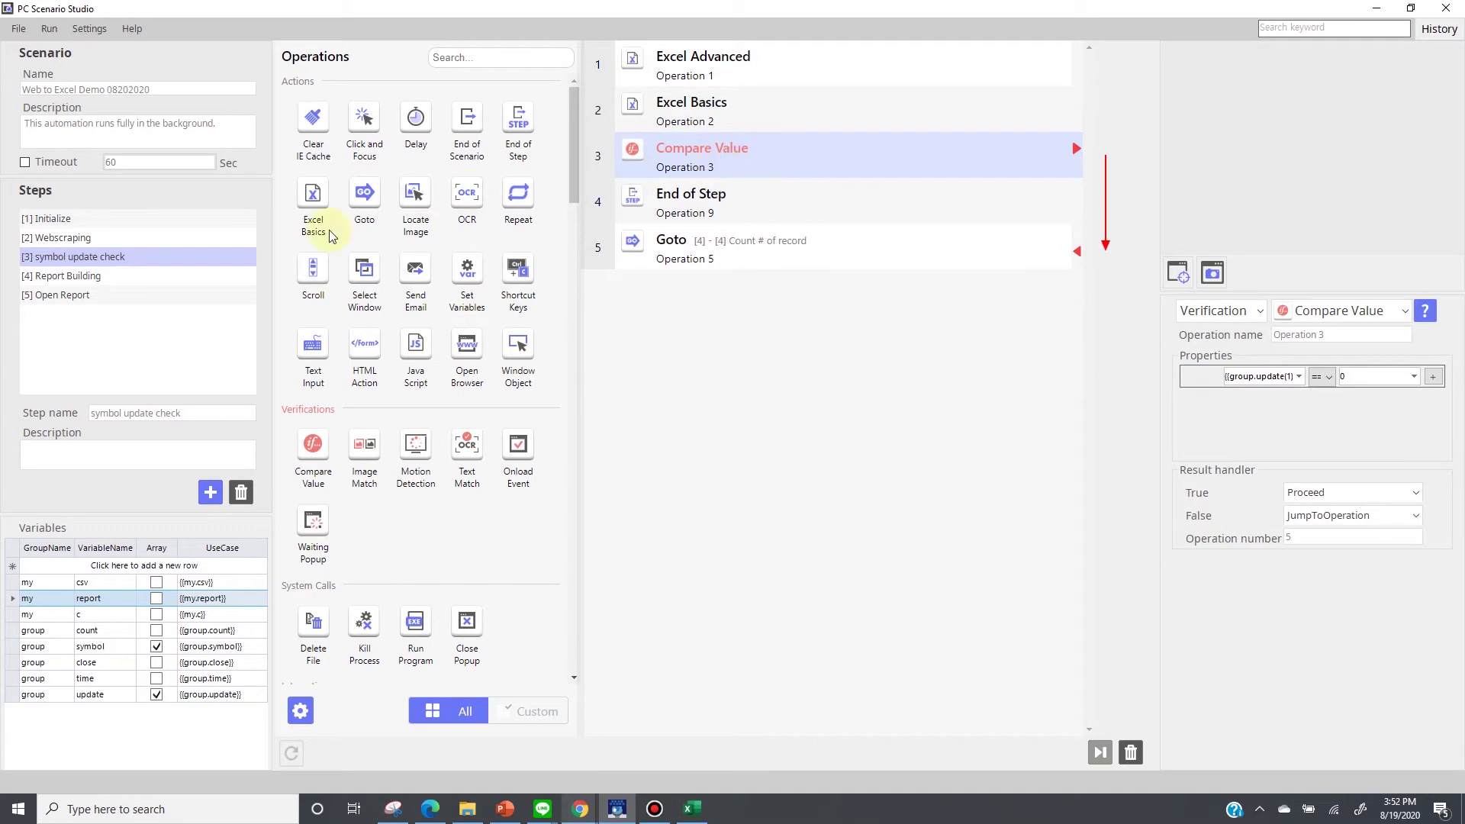
{"action": "left_click", "coordinate": [111, 276]}
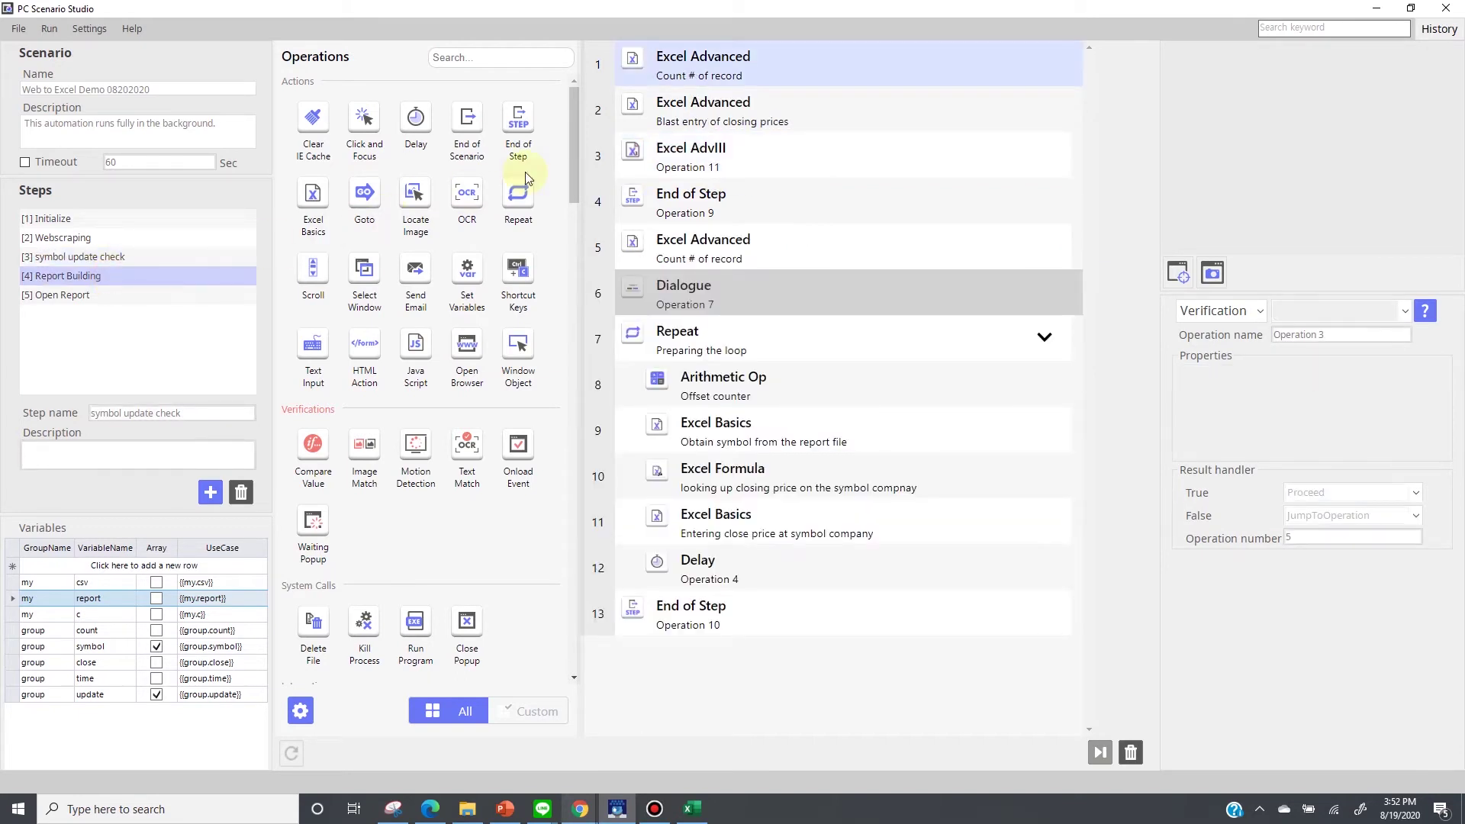
{"action": "left_click", "coordinate": [734, 61]}
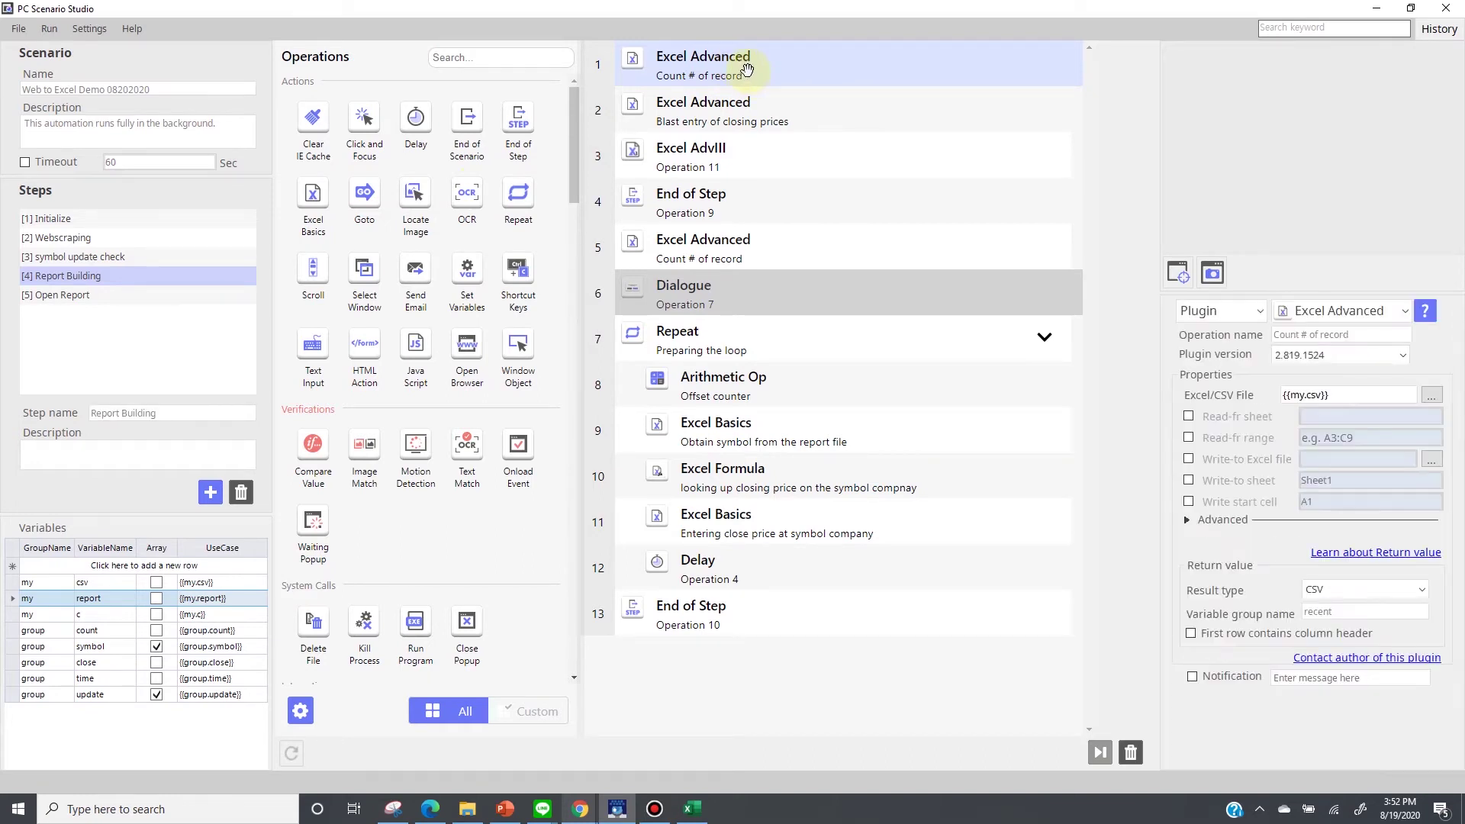
{"action": "left_click", "coordinate": [798, 108]}
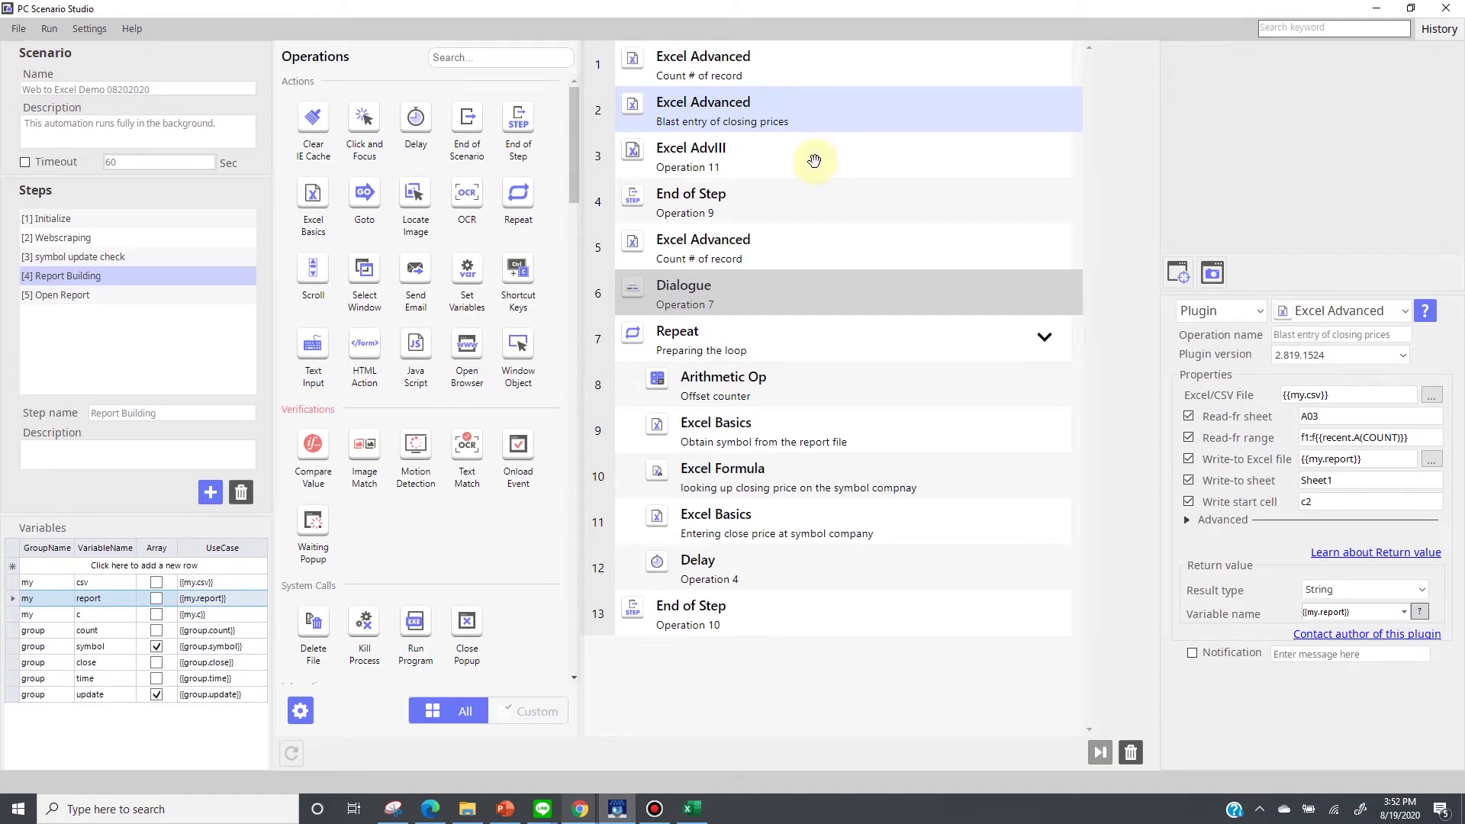
{"action": "left_click", "coordinate": [814, 161]}
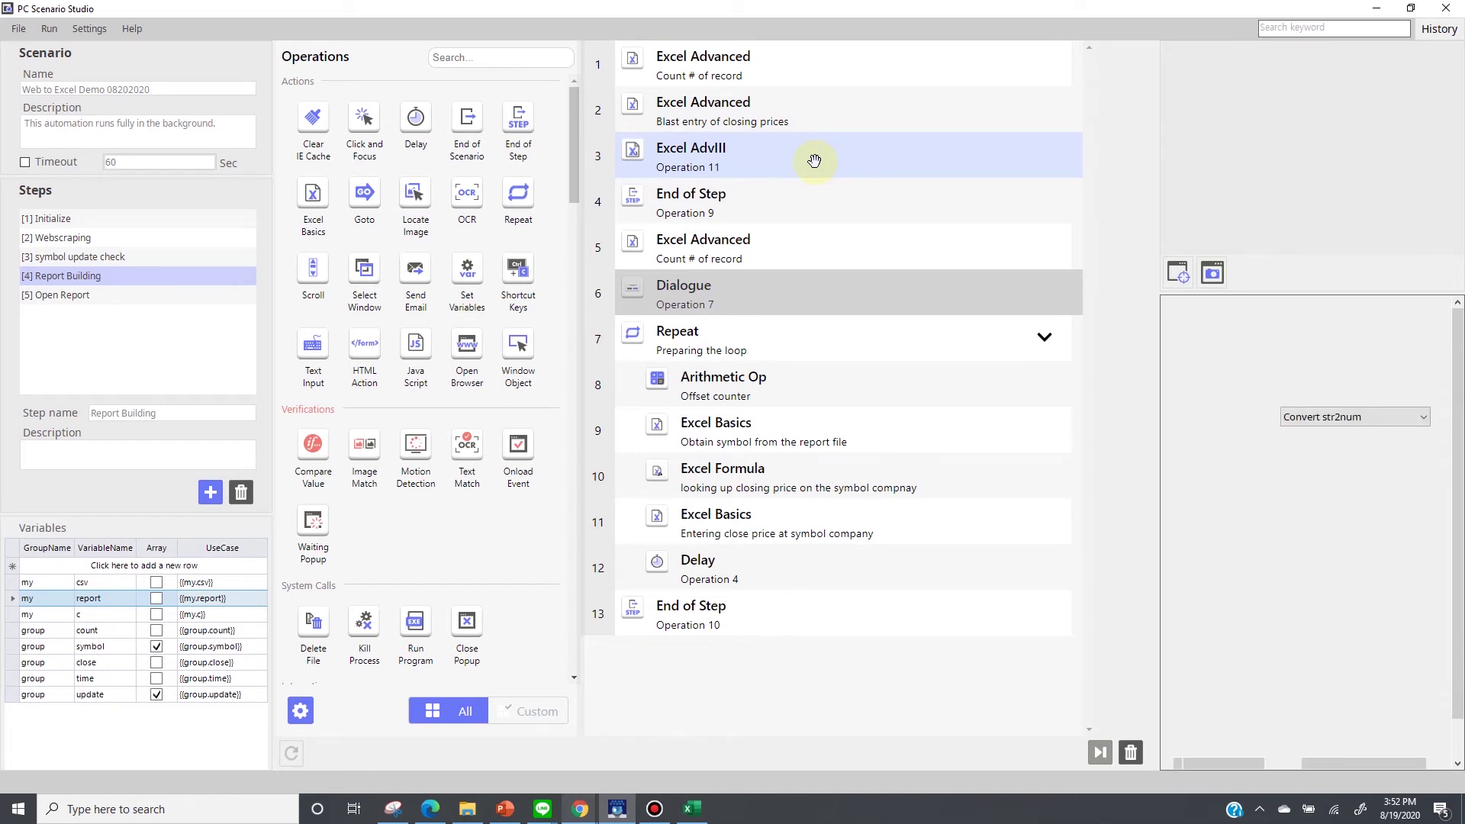
{"action": "left_click", "coordinate": [791, 115]}
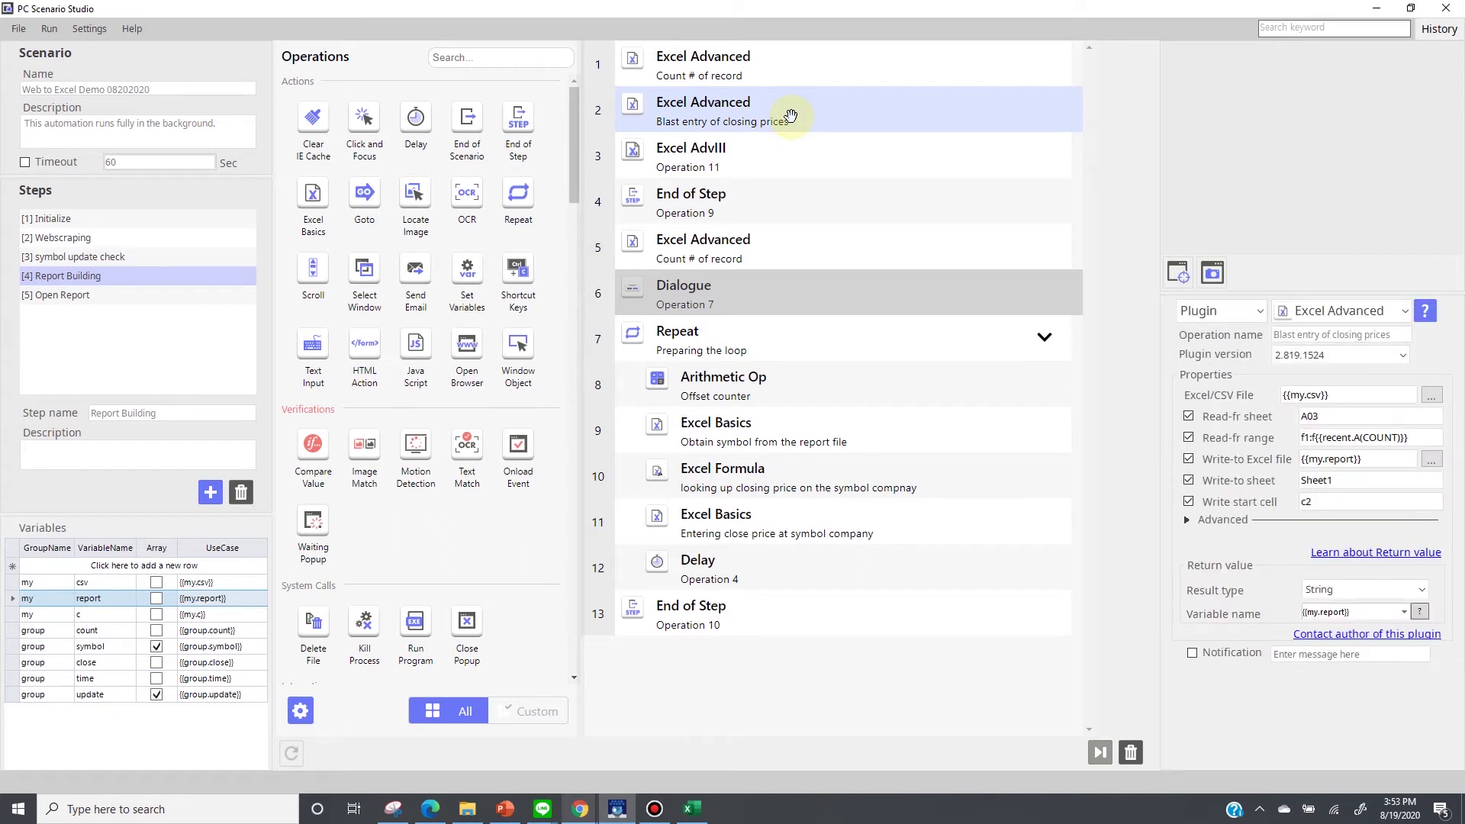
{"action": "left_click", "coordinate": [811, 164]}
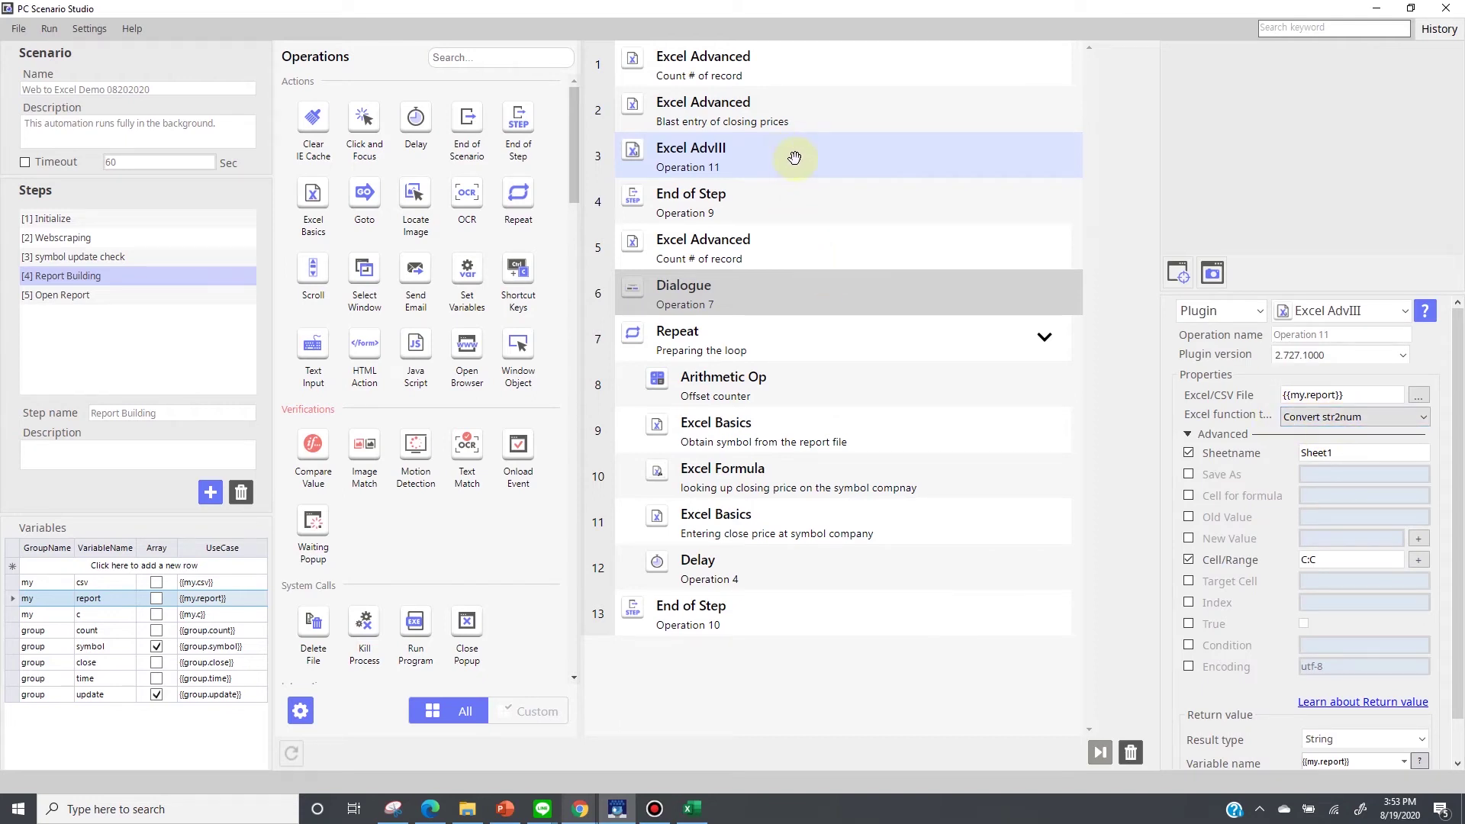
{"action": "left_click", "coordinate": [94, 259]}
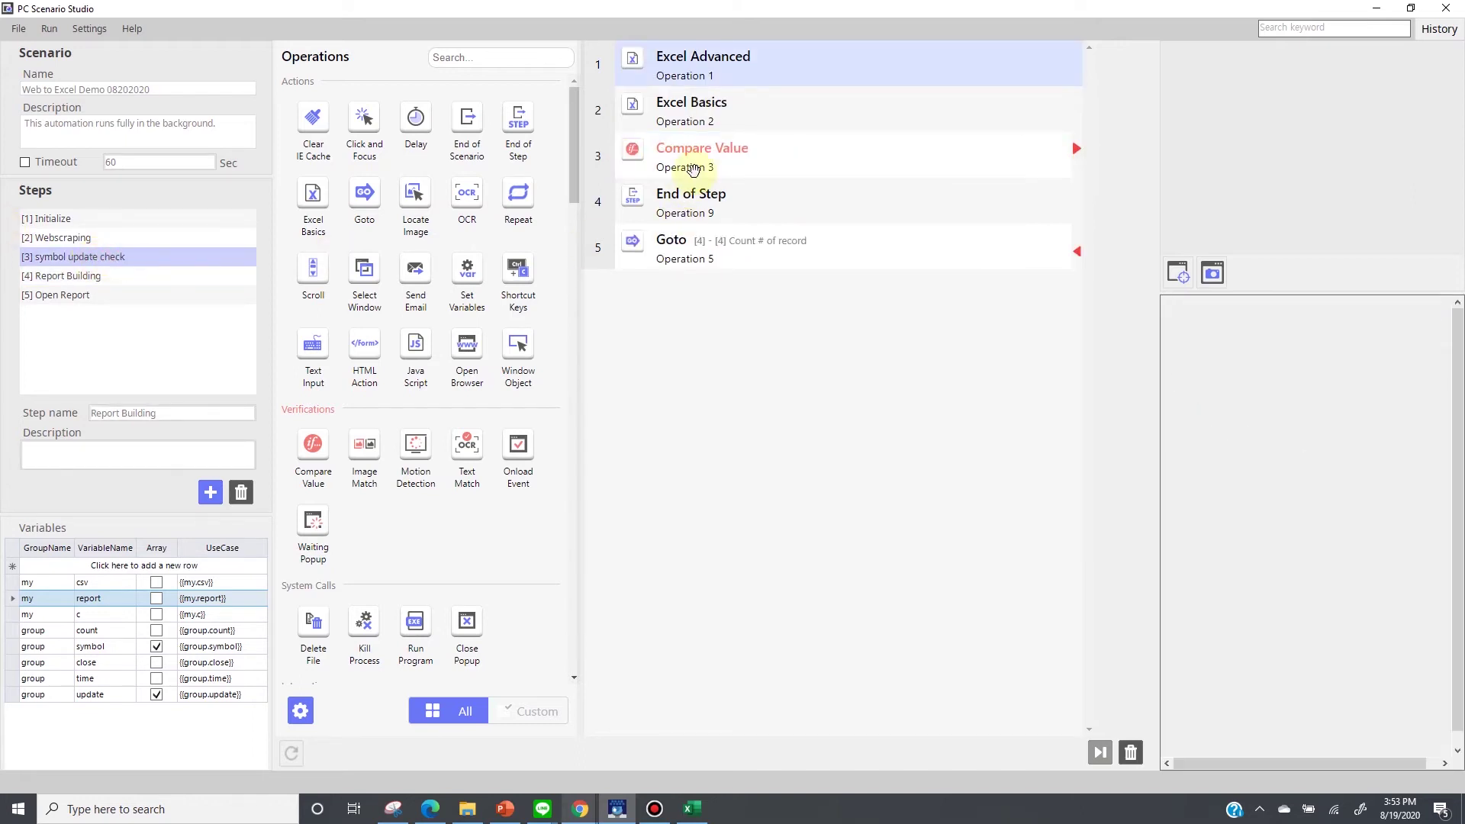
{"action": "left_click", "coordinate": [696, 156]}
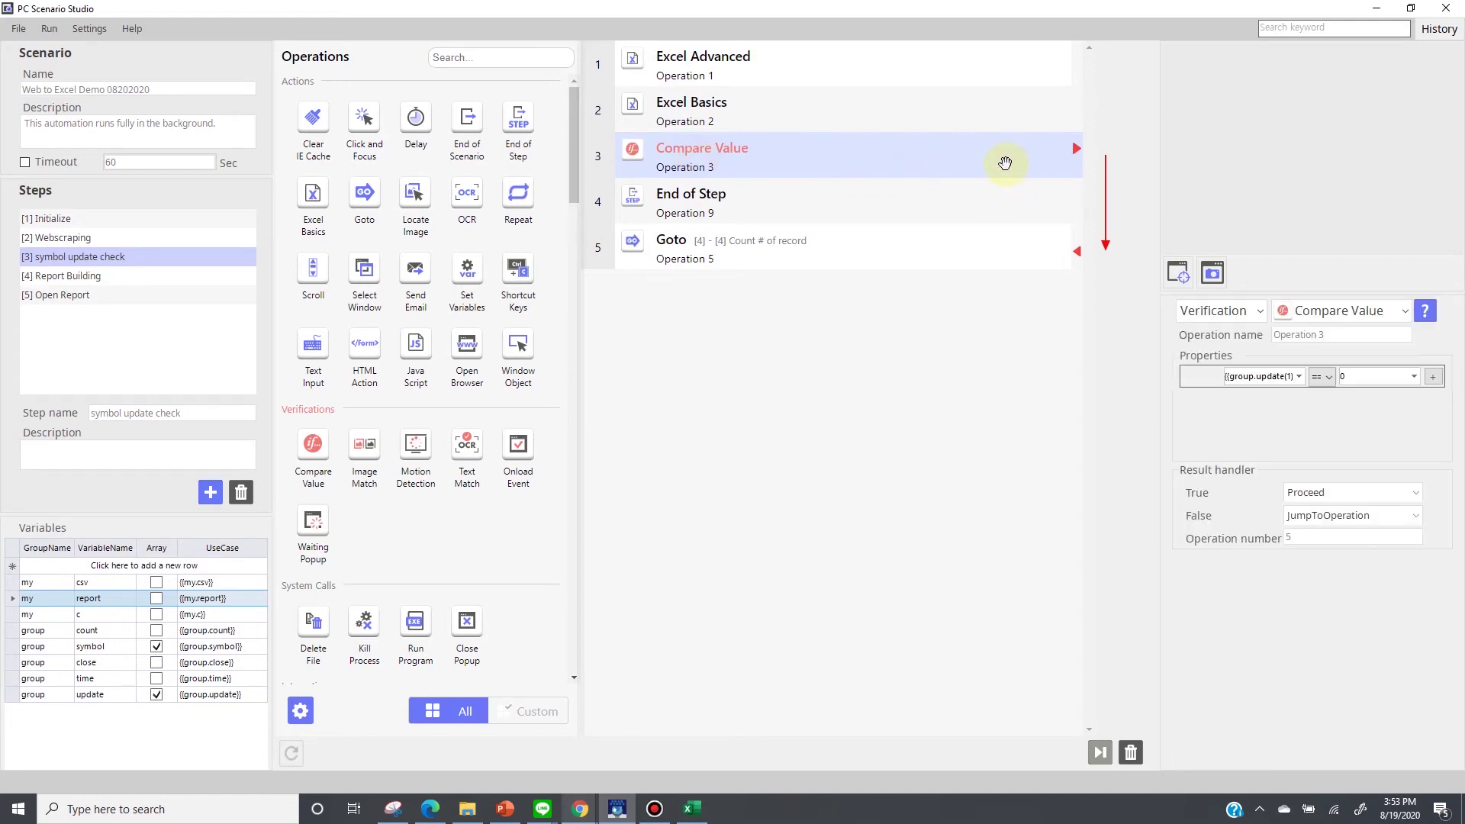
{"action": "left_click", "coordinate": [992, 248]}
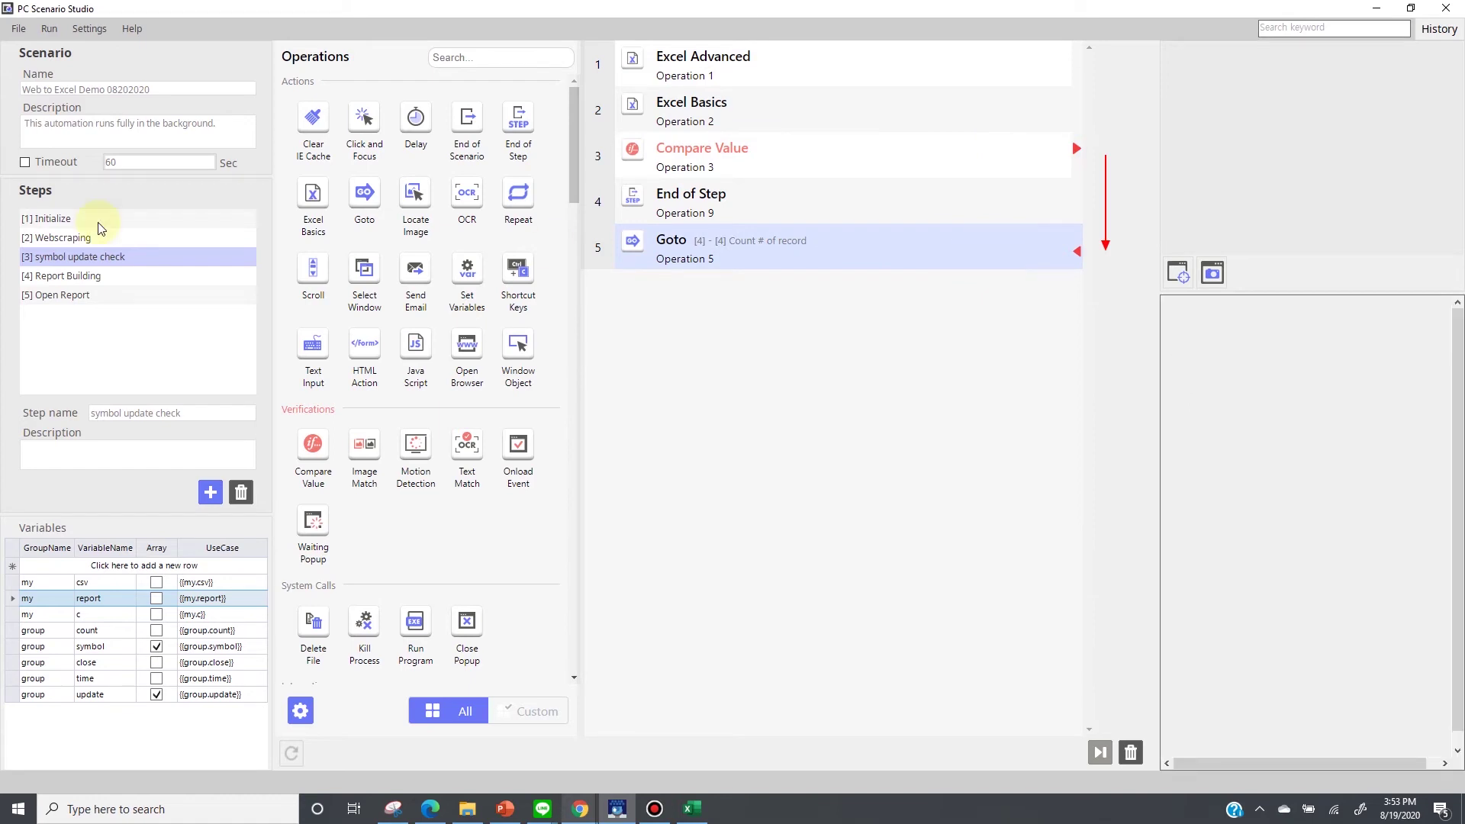
{"action": "left_click", "coordinate": [107, 277]}
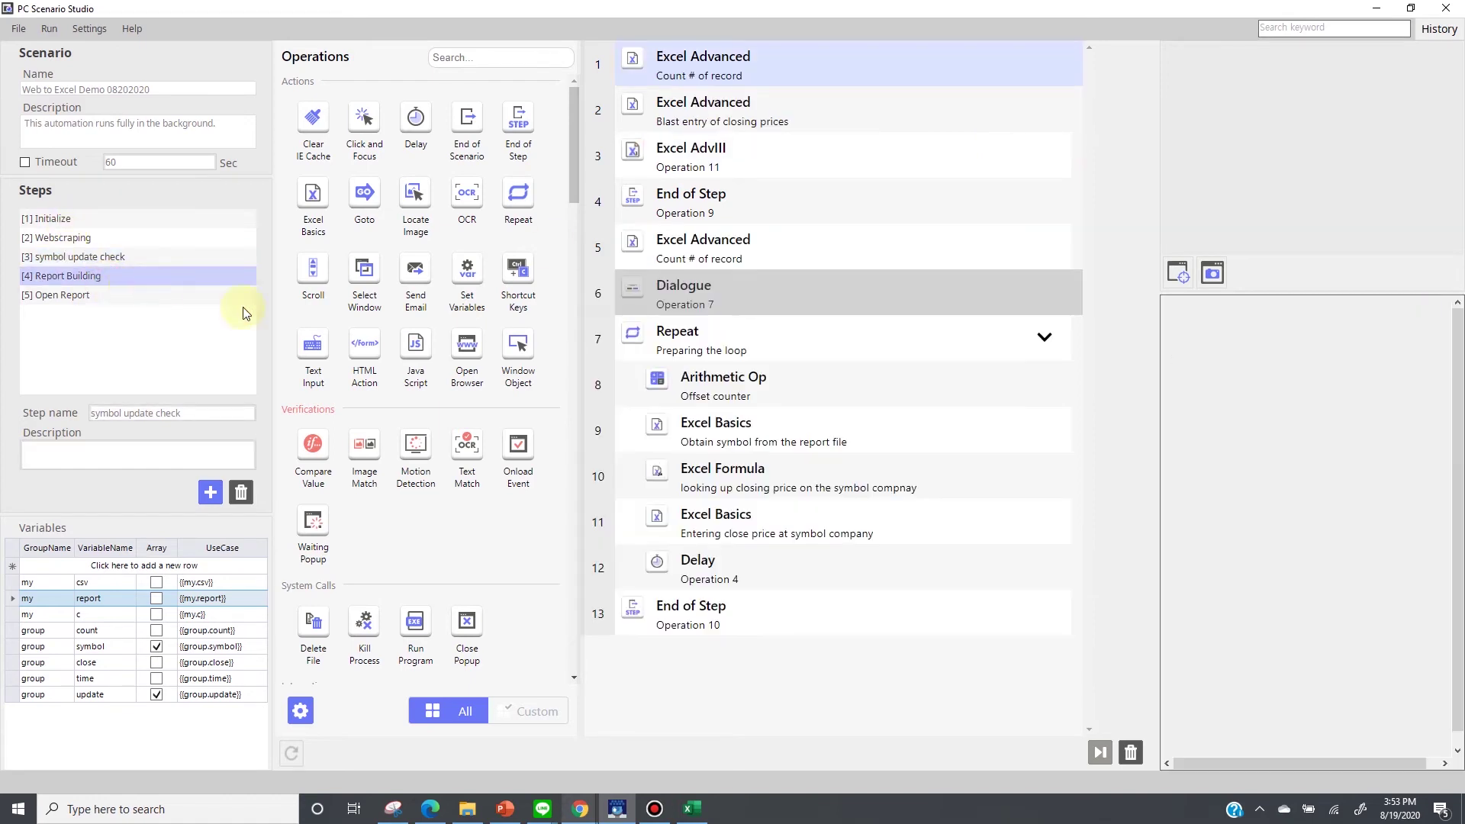
- Review the loop's Count, Repeat, symbol-reading Excel Basics and VLOOKUP close-price formula operations
{"action": "left_click", "coordinate": [660, 242]}
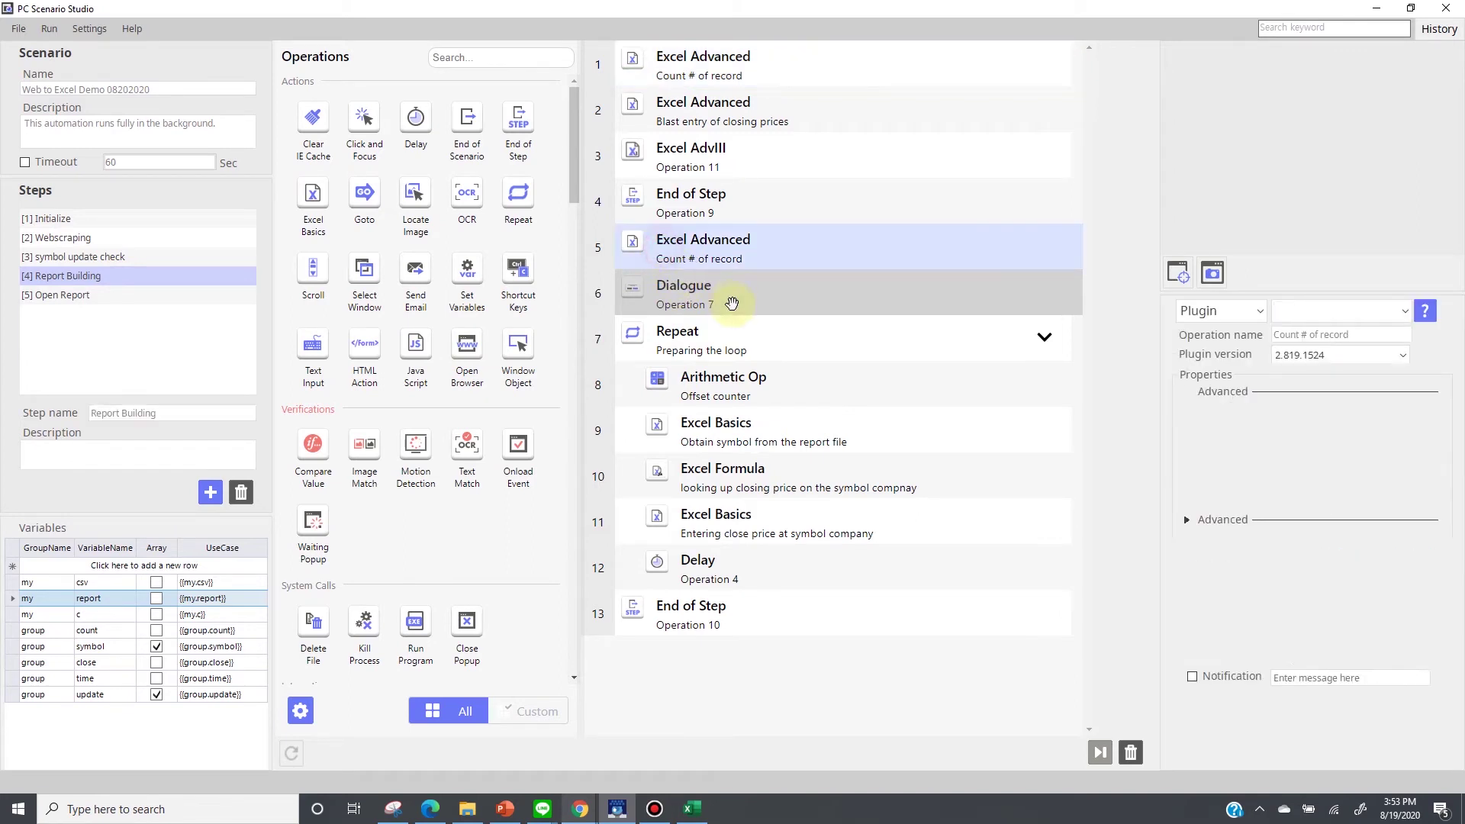
{"action": "left_click", "coordinate": [747, 336]}
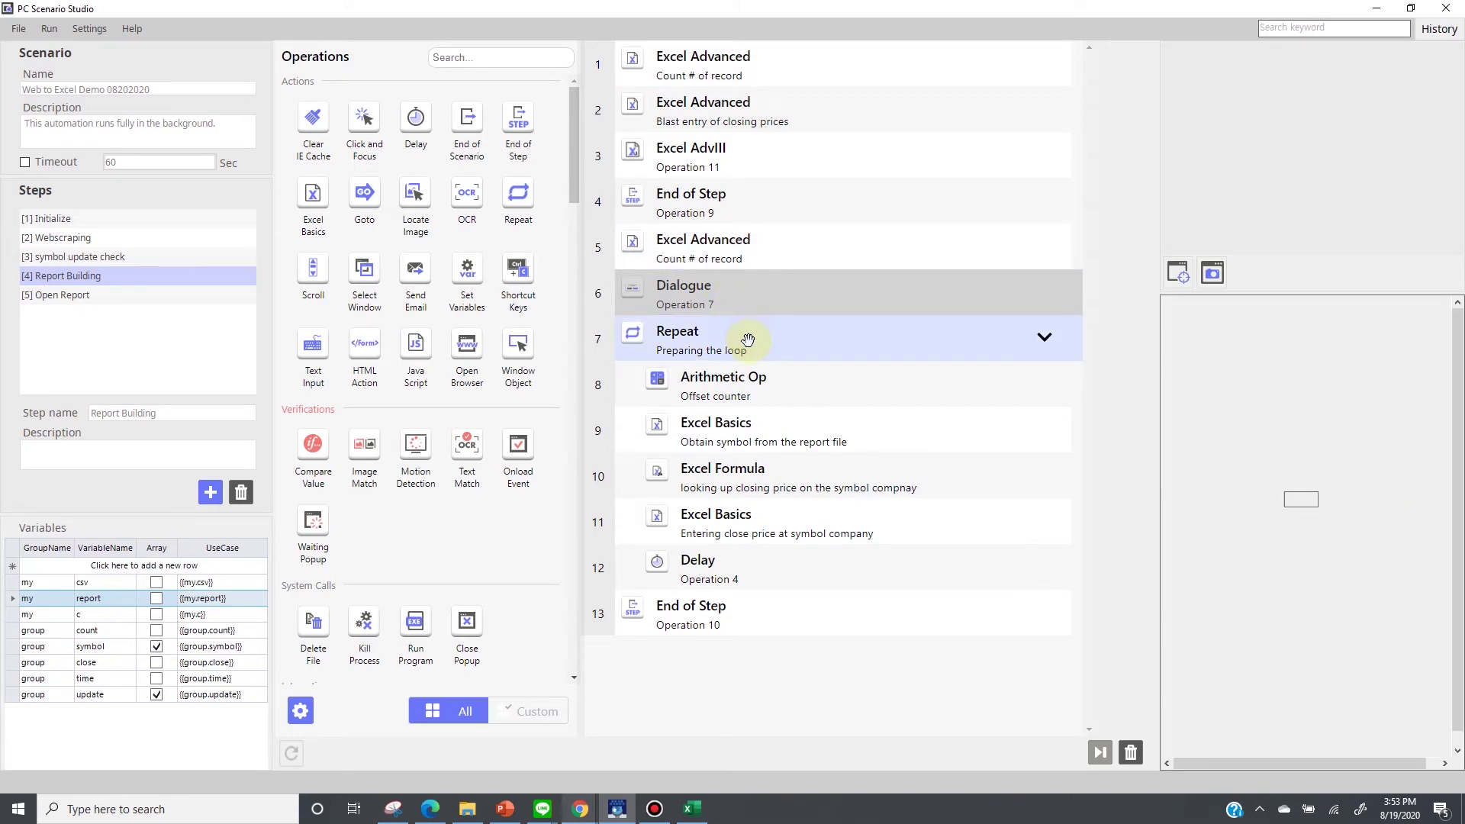
{"action": "left_click", "coordinate": [795, 432]}
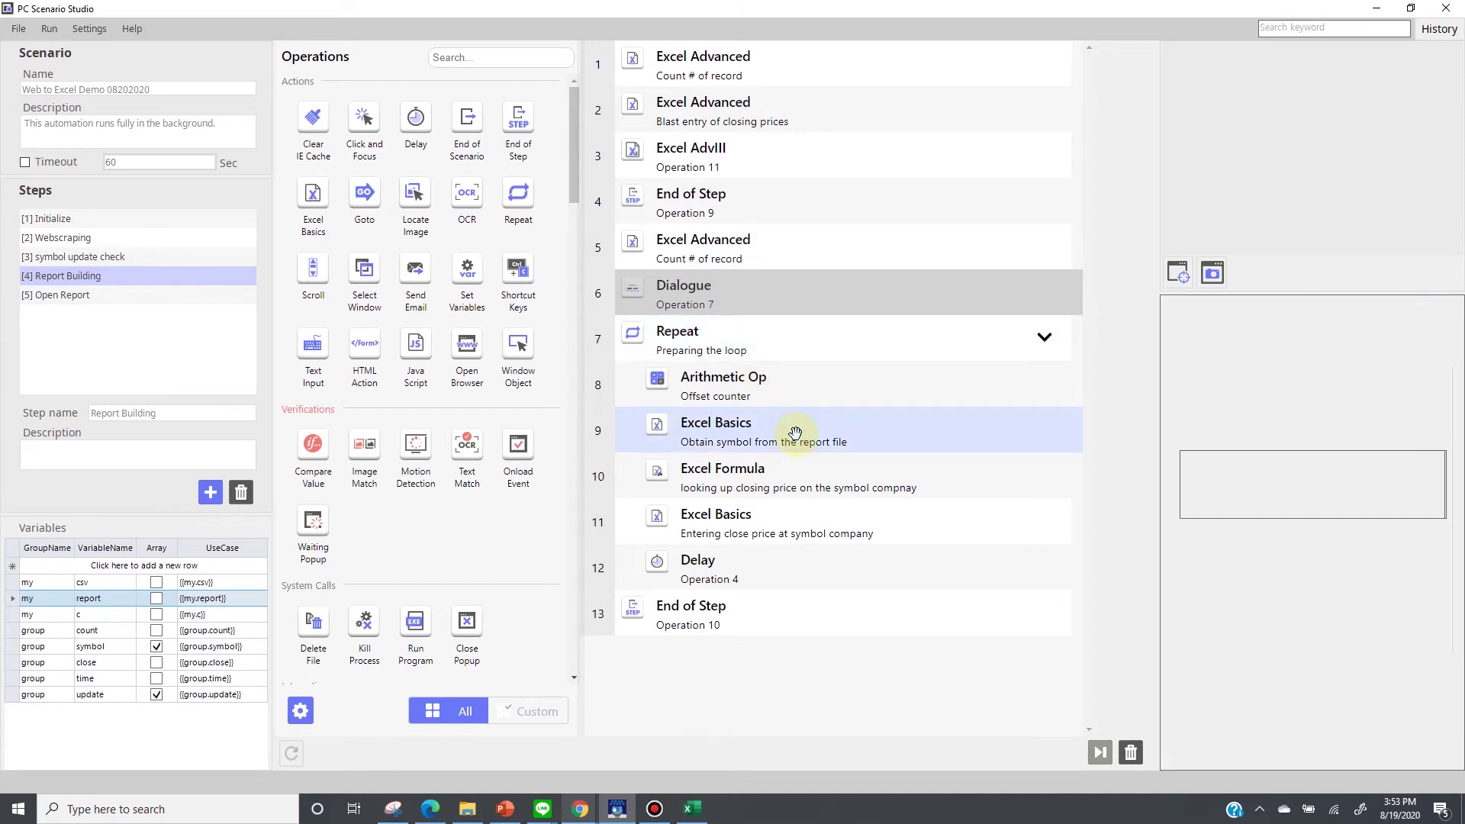
{"action": "left_click", "coordinate": [806, 472]}
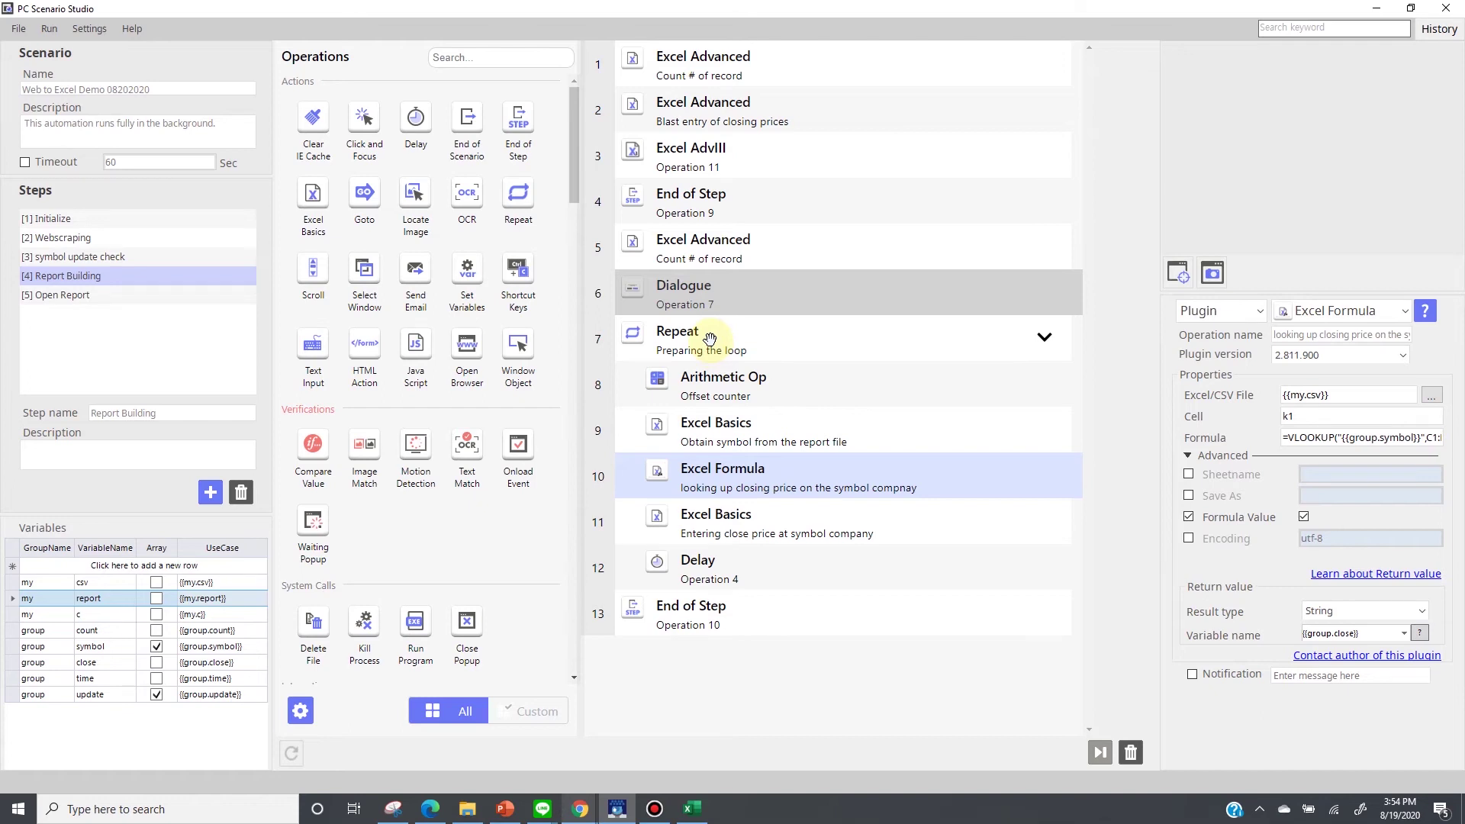
{"action": "left_click", "coordinate": [676, 341]}
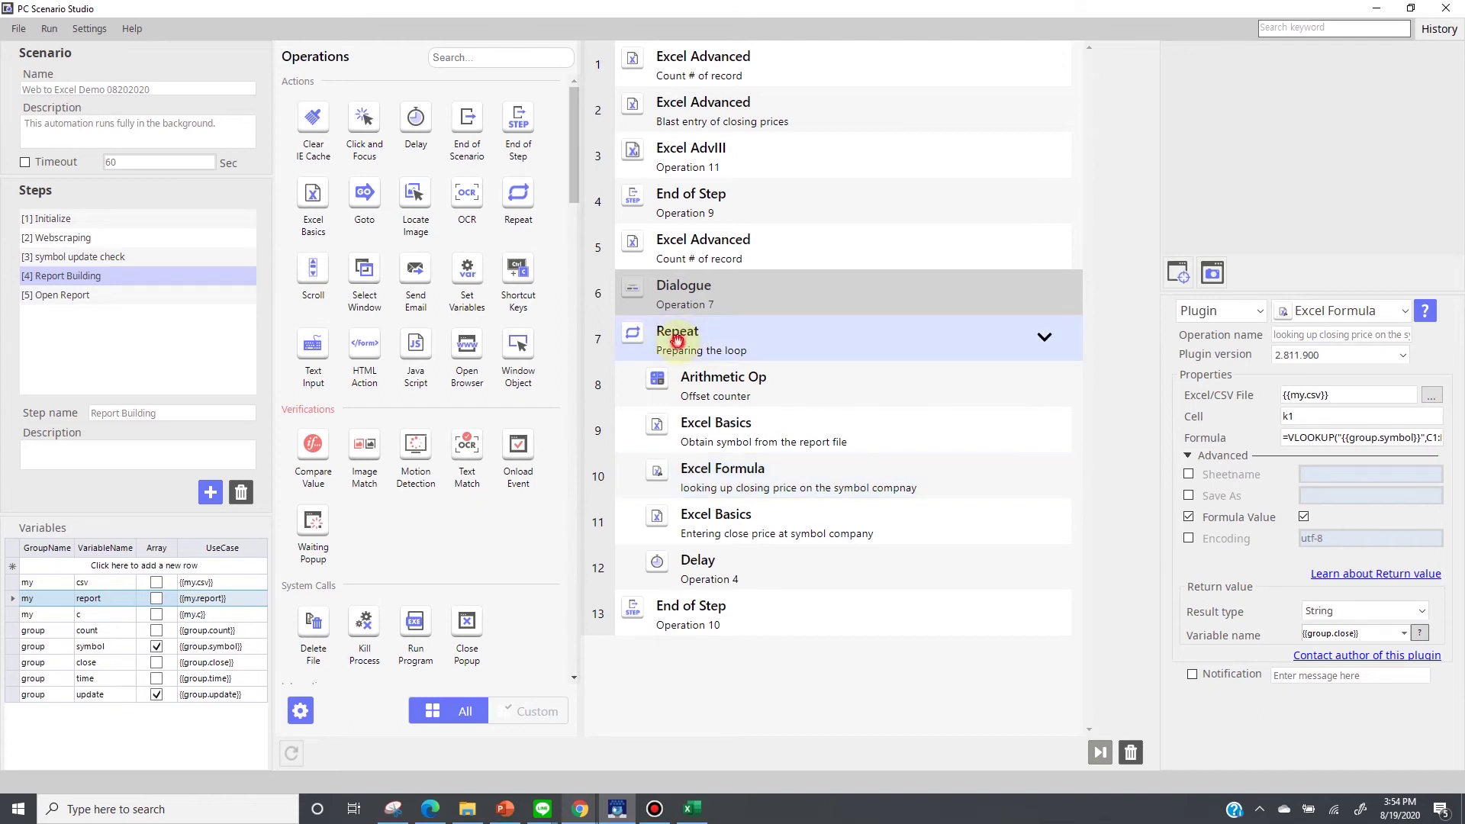
{"action": "left_click", "coordinate": [780, 489]}
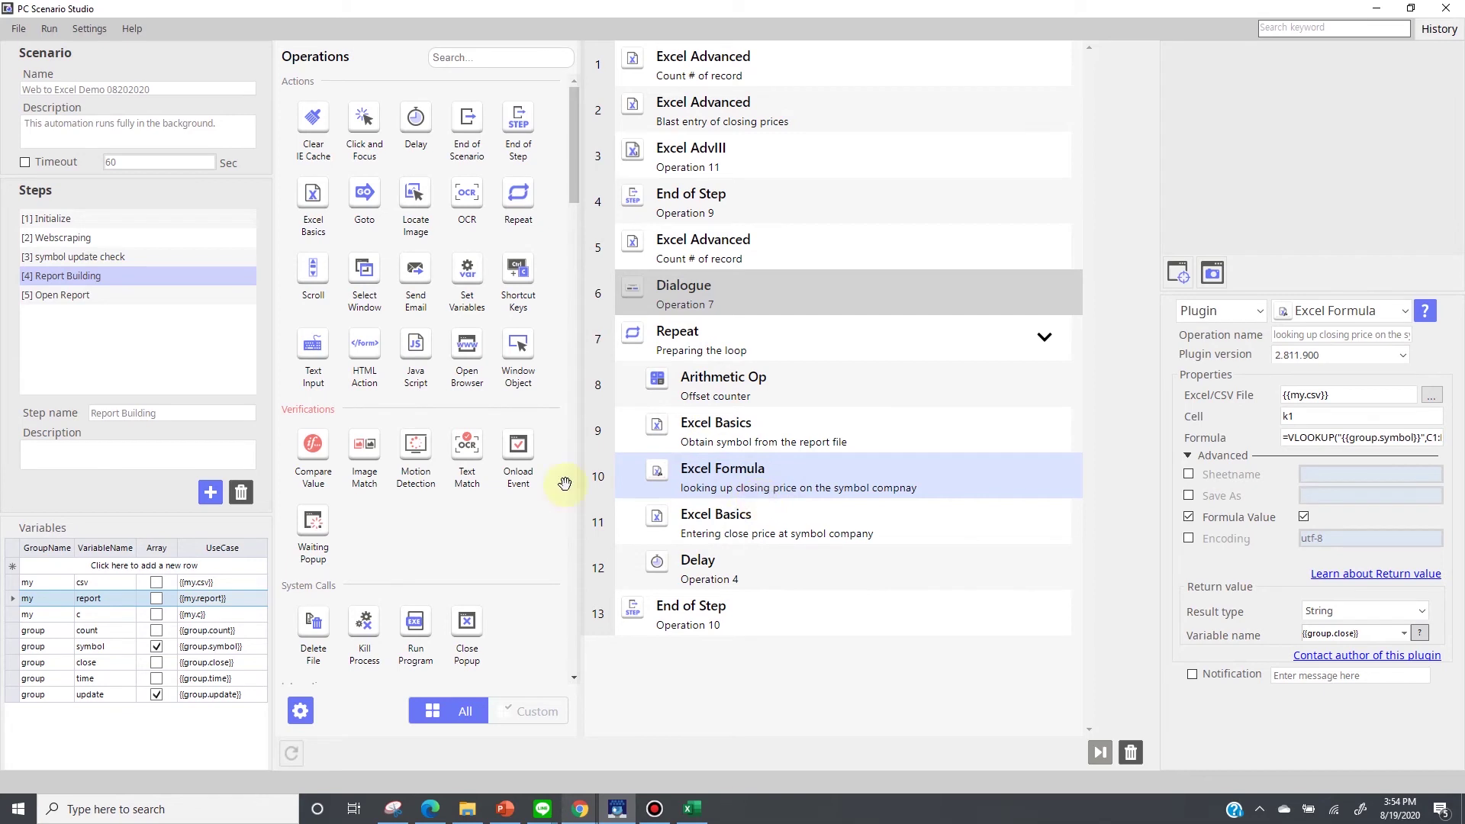
{"action": "left_click", "coordinate": [77, 300]}
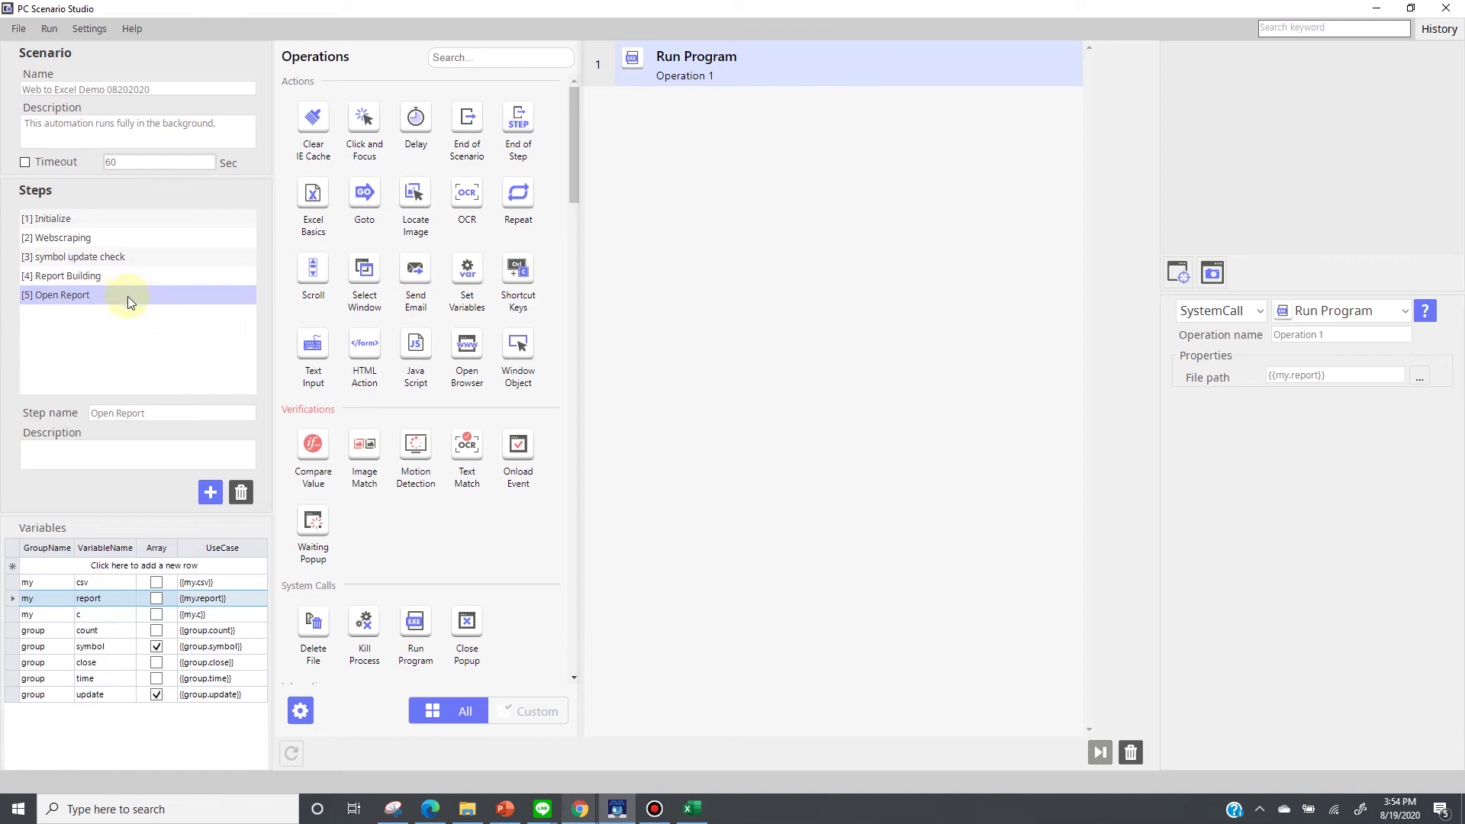
- Close the Web to Excel Demo.xlsx workbook in Excel so the bot can run
{"action": "left_click", "coordinate": [691, 810]}
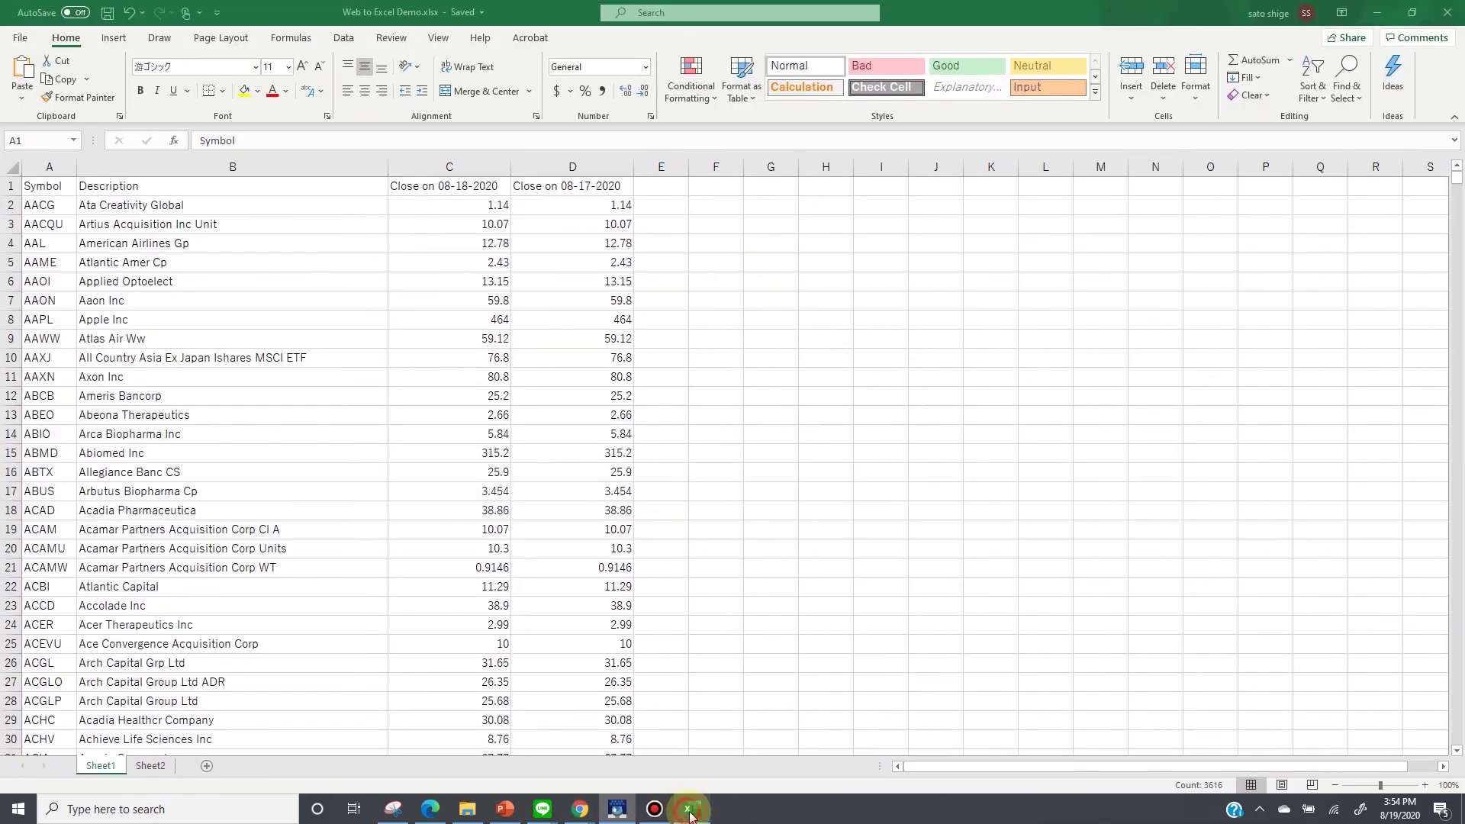
{"action": "left_click", "coordinate": [1447, 13]}
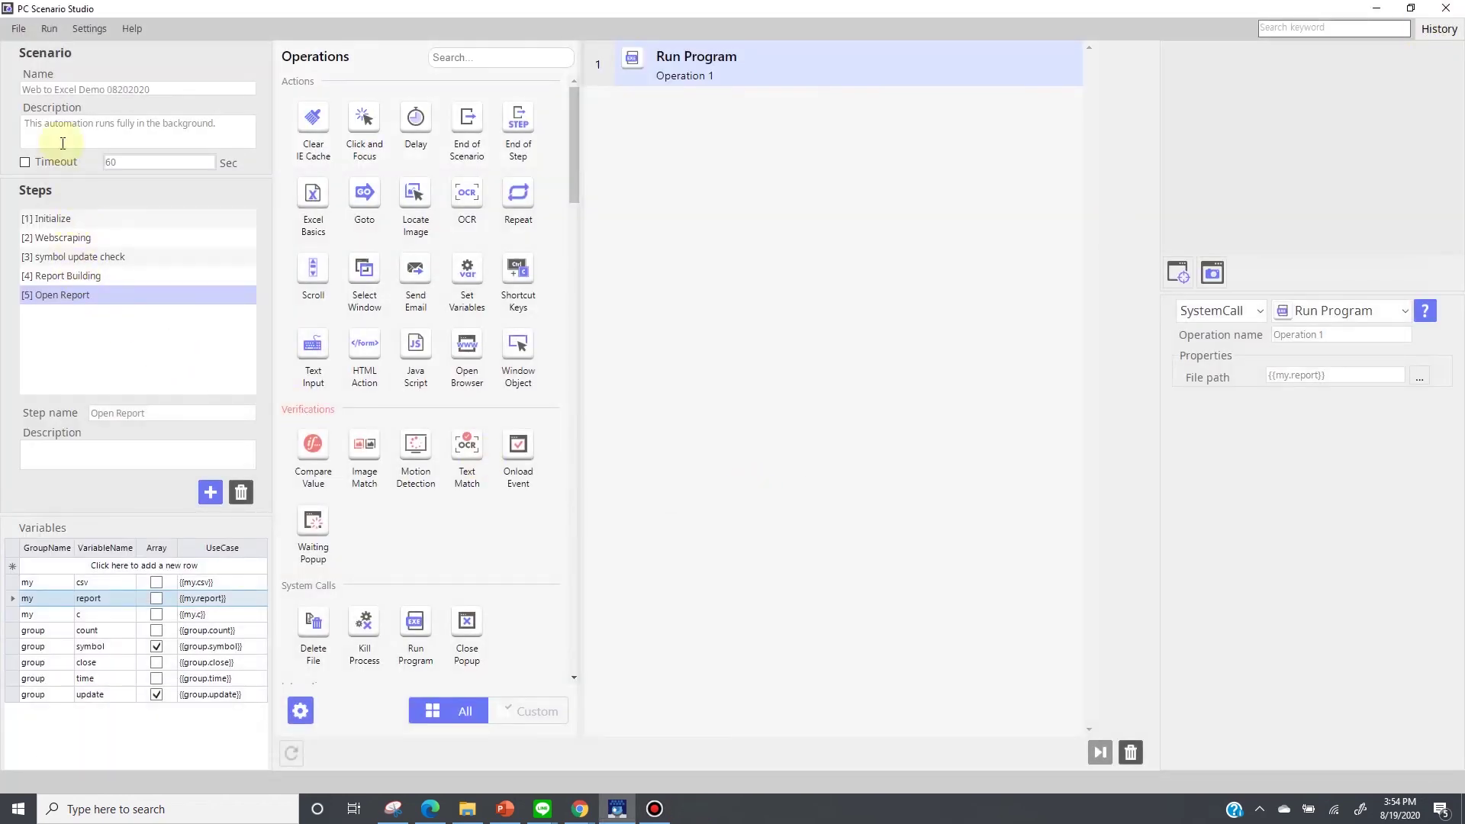
{"action": "left_click", "coordinate": [50, 30]}
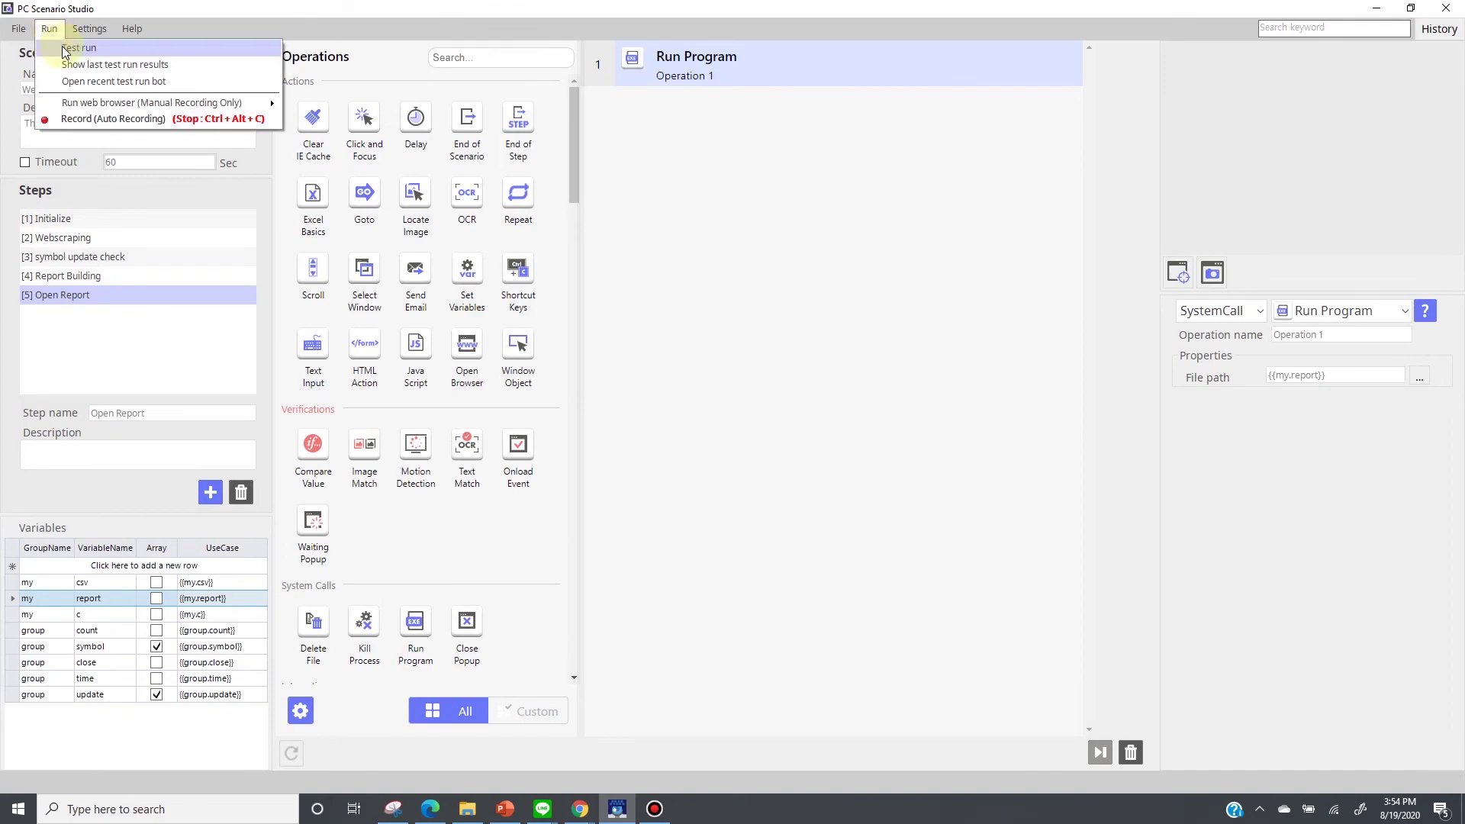
- Launch a test run of the Web to Excel Demo 08202020 bot and bring up the ARGOS LABS site
{"action": "left_click", "coordinate": [62, 46]}
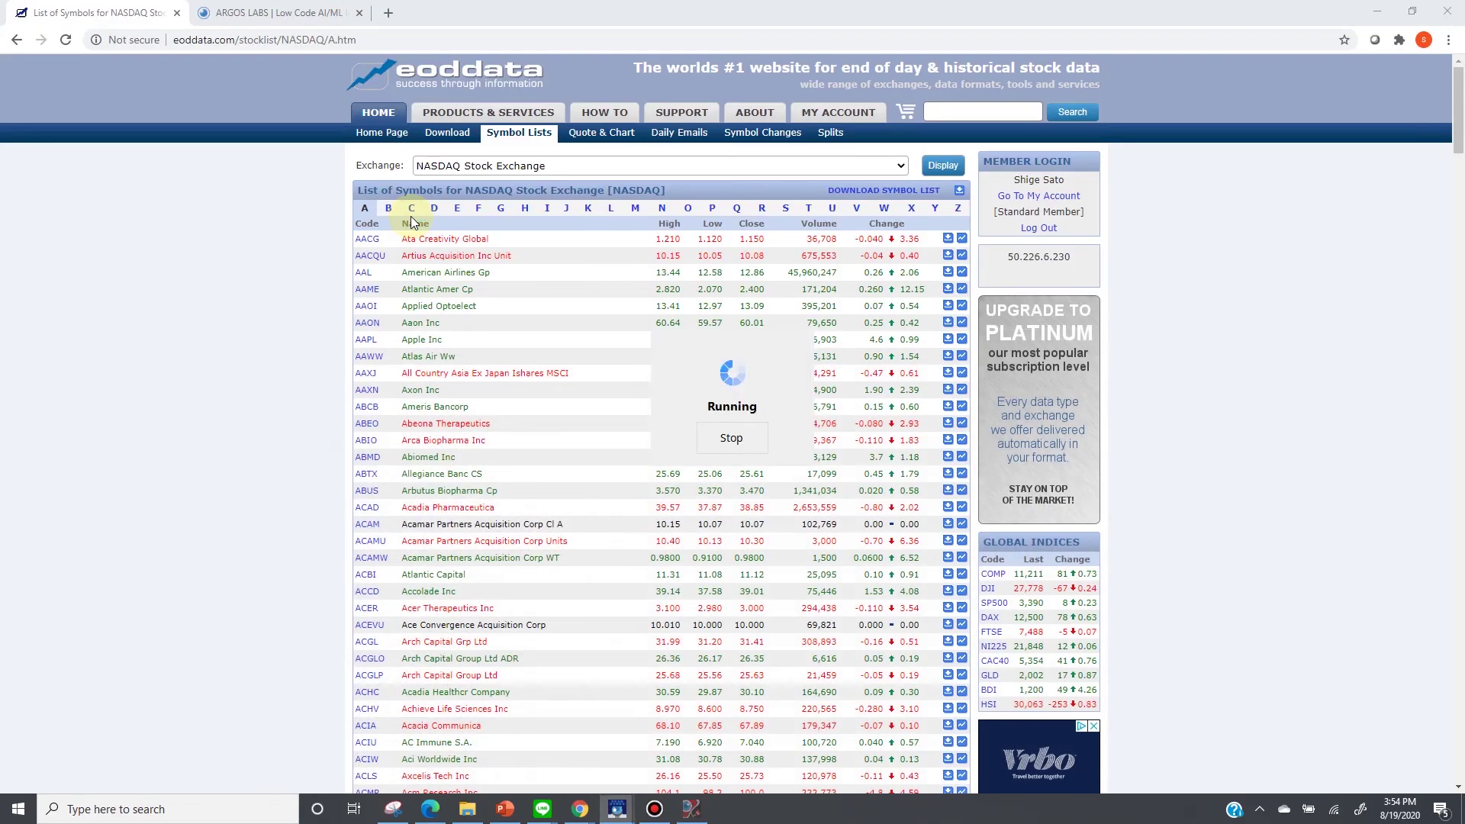
{"action": "left_click", "coordinate": [253, 17]}
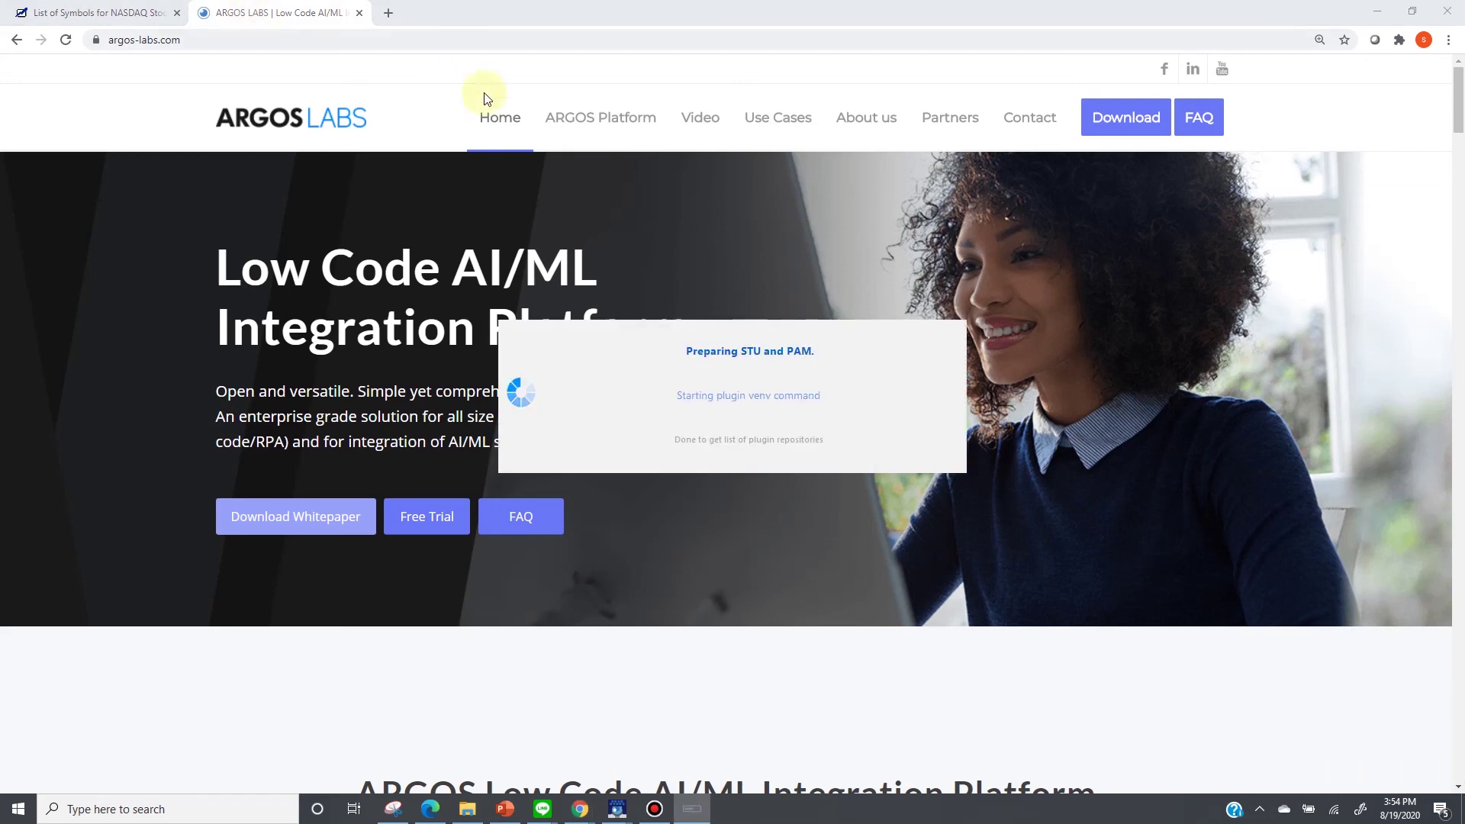
{"action": "mouse_move", "coordinate": [569, 130]}
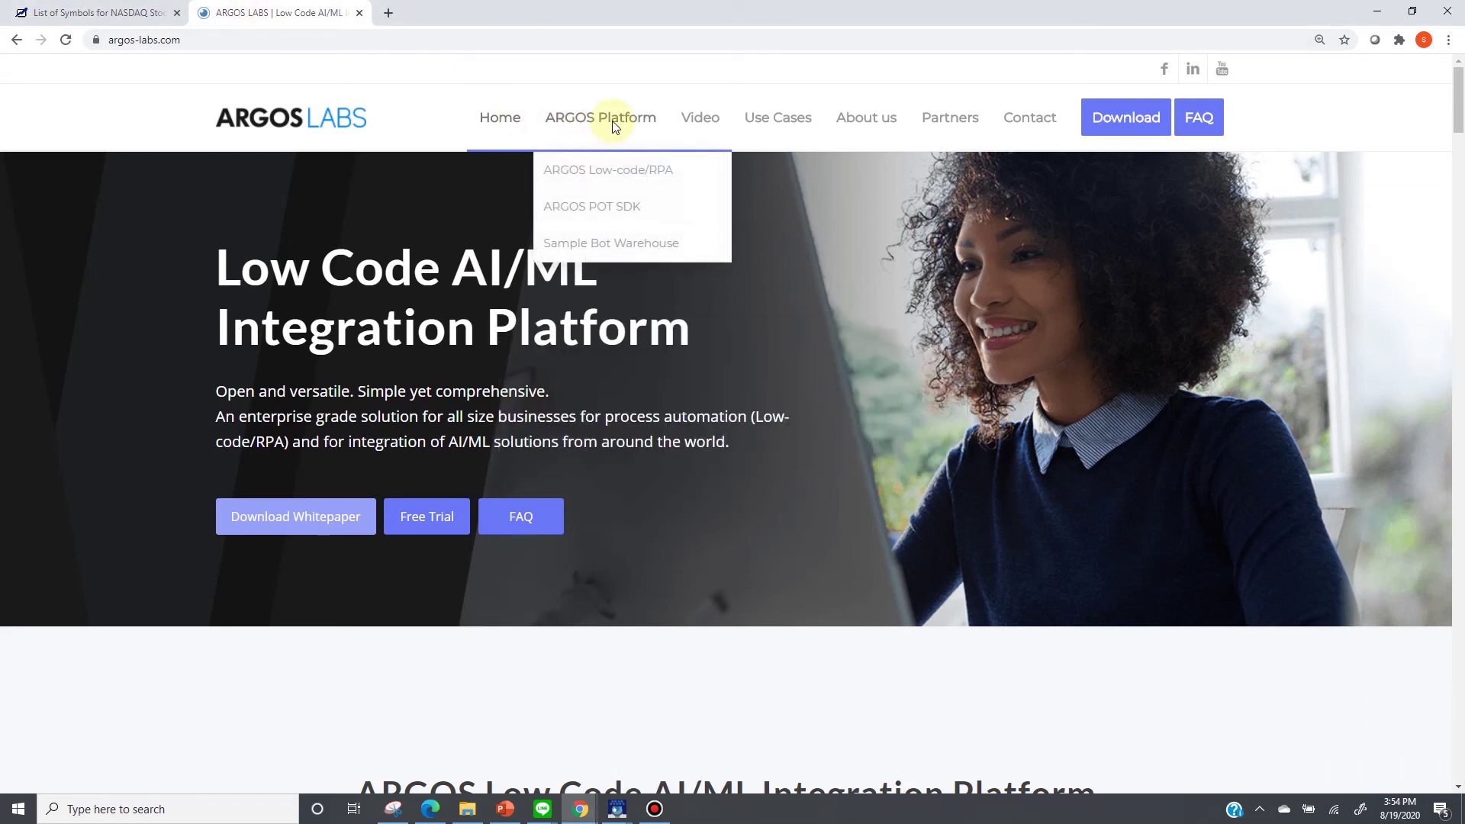
- Go to the ARGOS LABS Free Sample Bot Warehouse page via the ARGOS Platform menu
{"action": "left_click", "coordinate": [607, 243]}
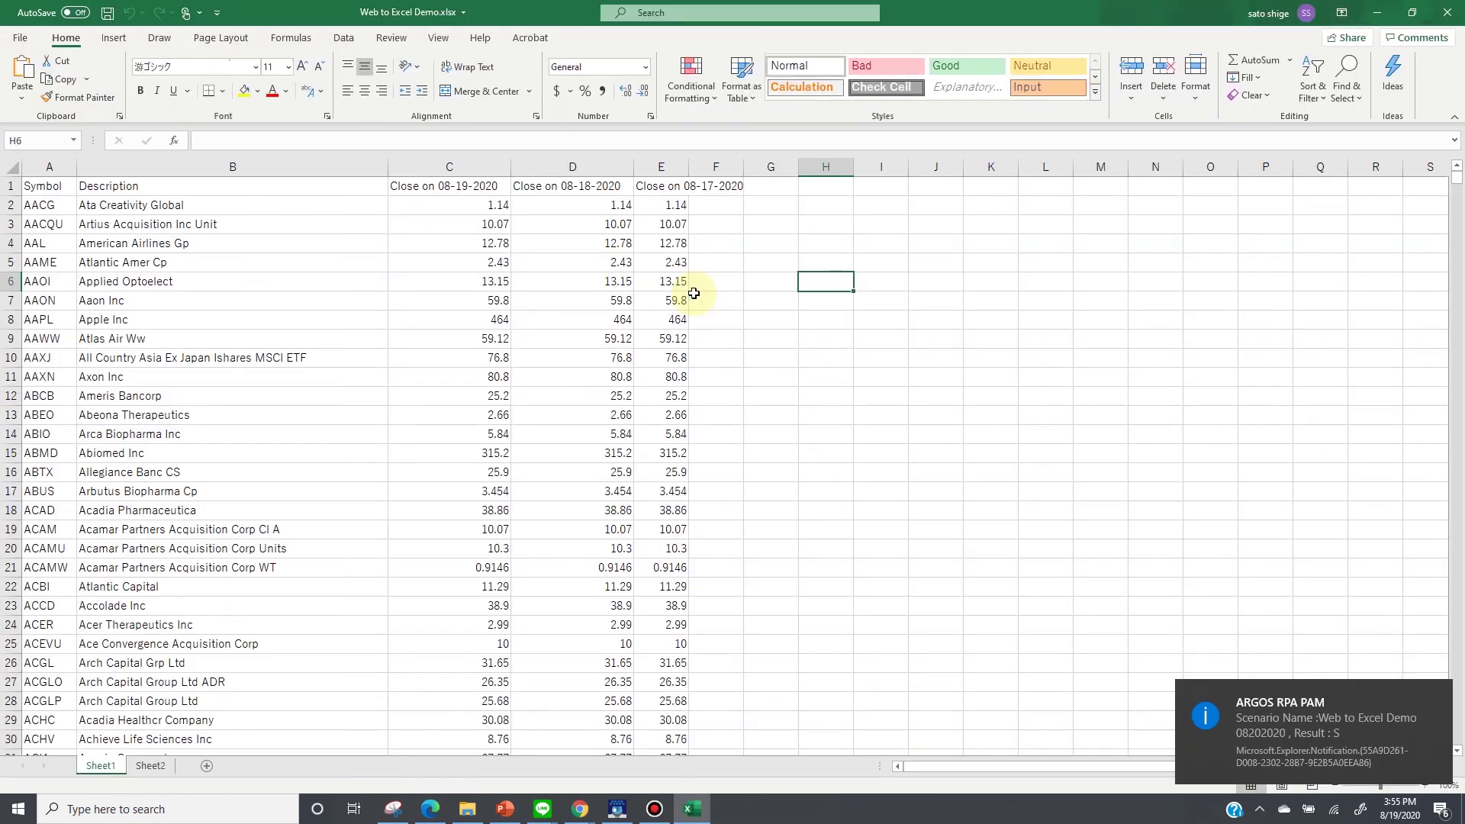
- Select column C, the new 'Close on 08-19-2020' closing-price column in Web to Excel Demo.xlsx
{"action": "left_click", "coordinate": [458, 163]}
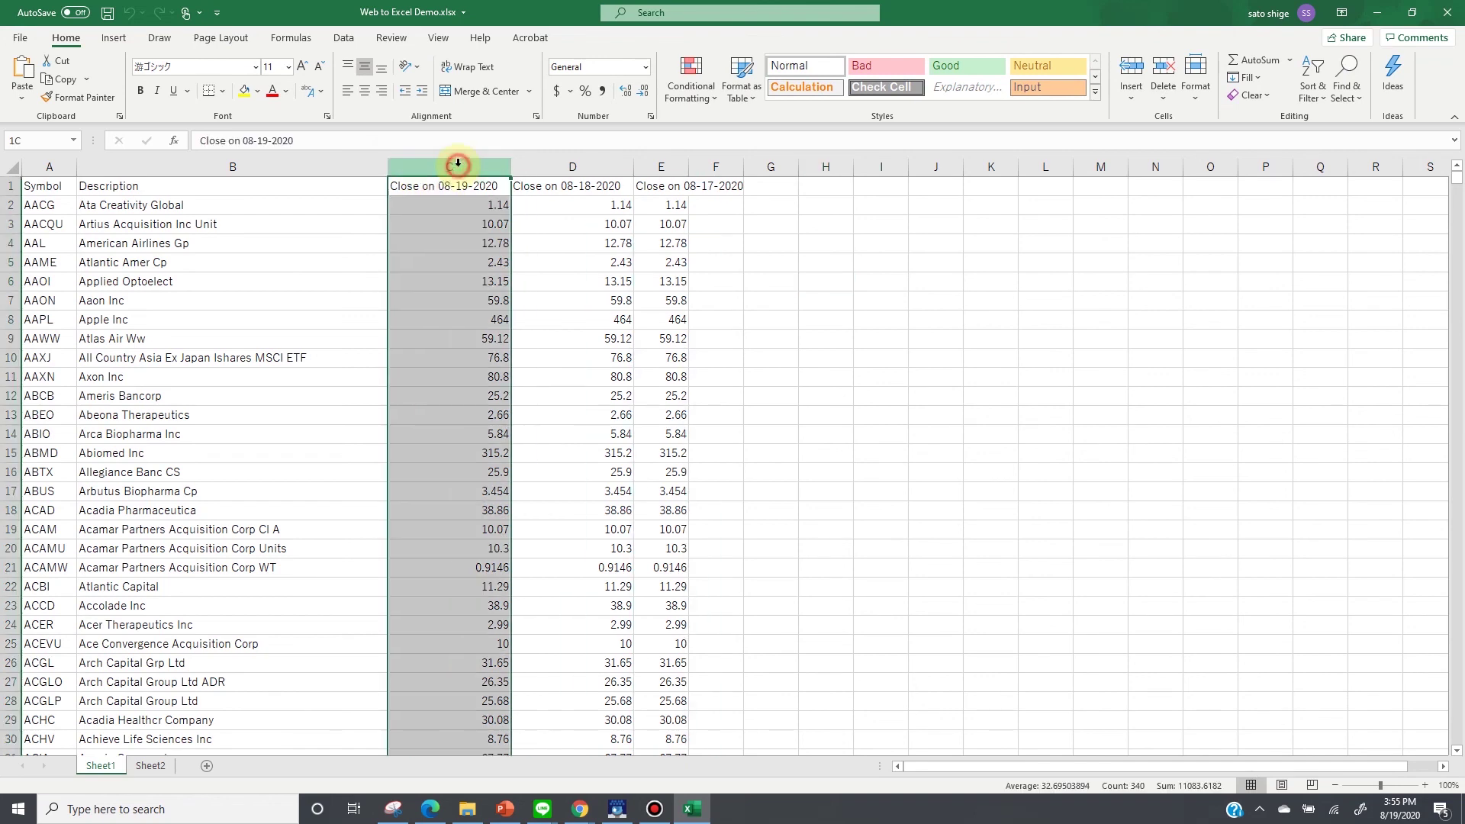